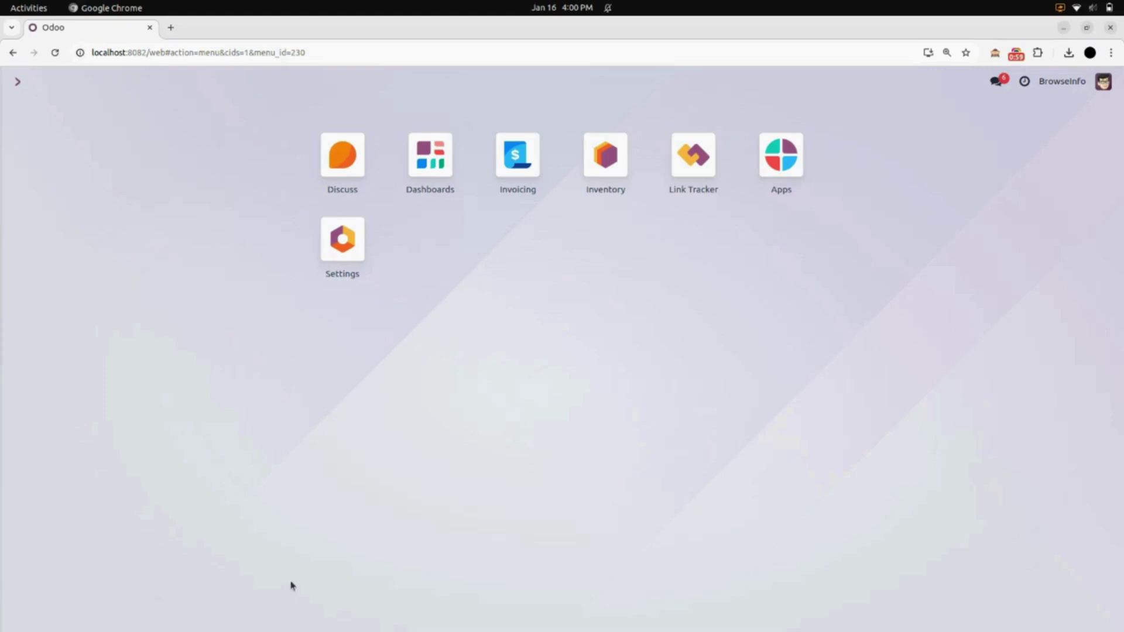
- Start a new cash register from Invoicing > Accounting > Cash Registers
left_click(509, 174)
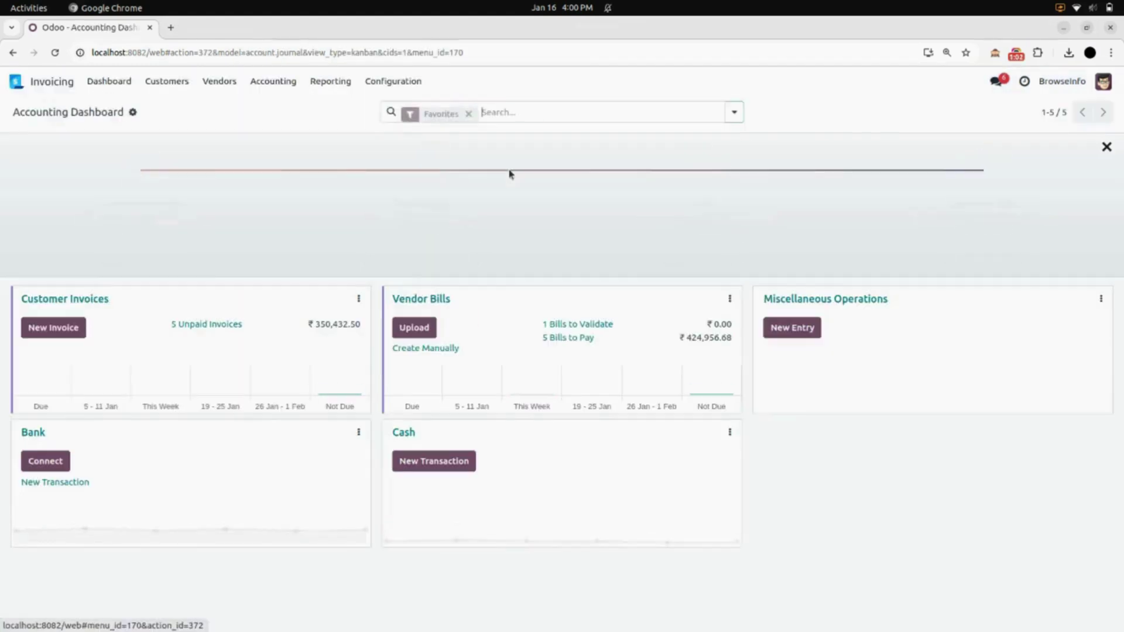
left_click(282, 86)
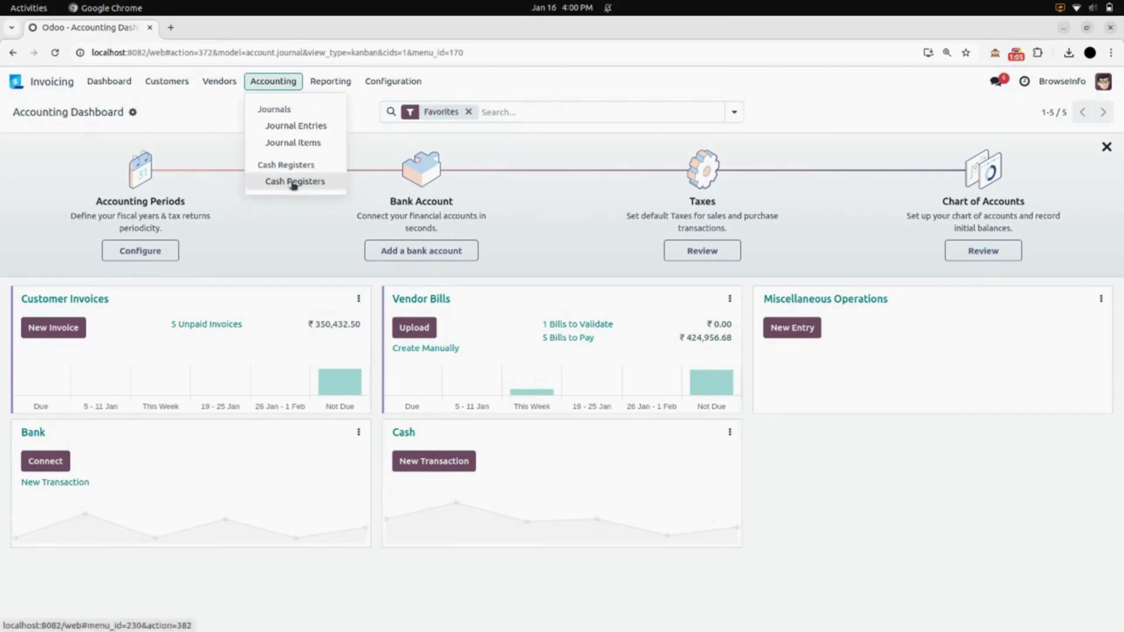
left_click(316, 186)
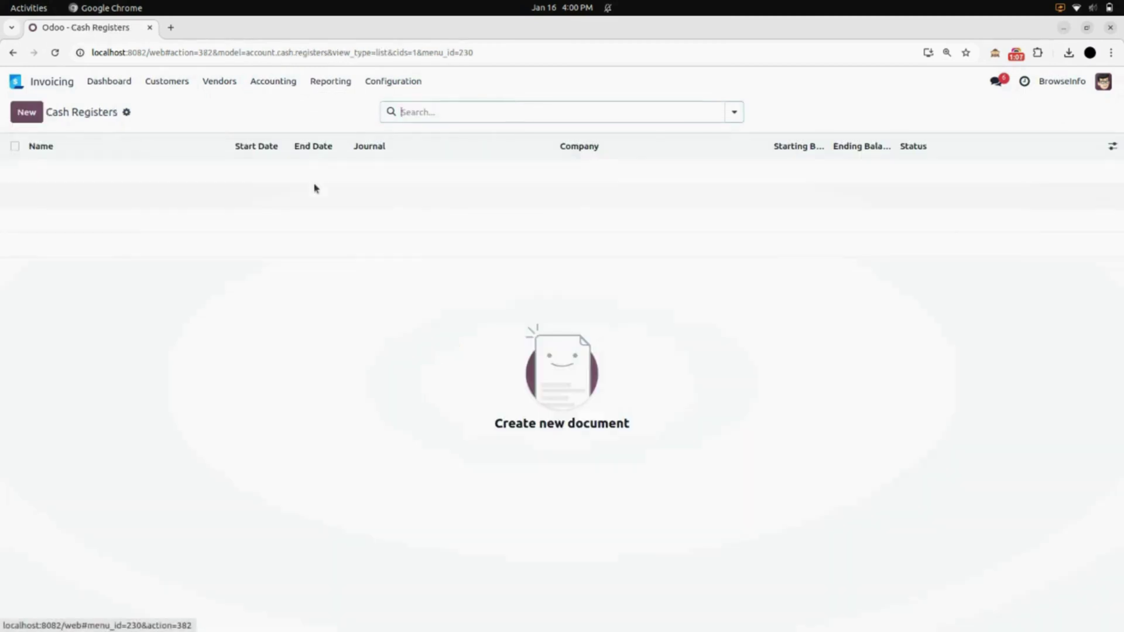
left_click(33, 120)
- Set the journal to Customer Invoices, running 01/16/2025 to 02/16/2025
left_click(133, 218)
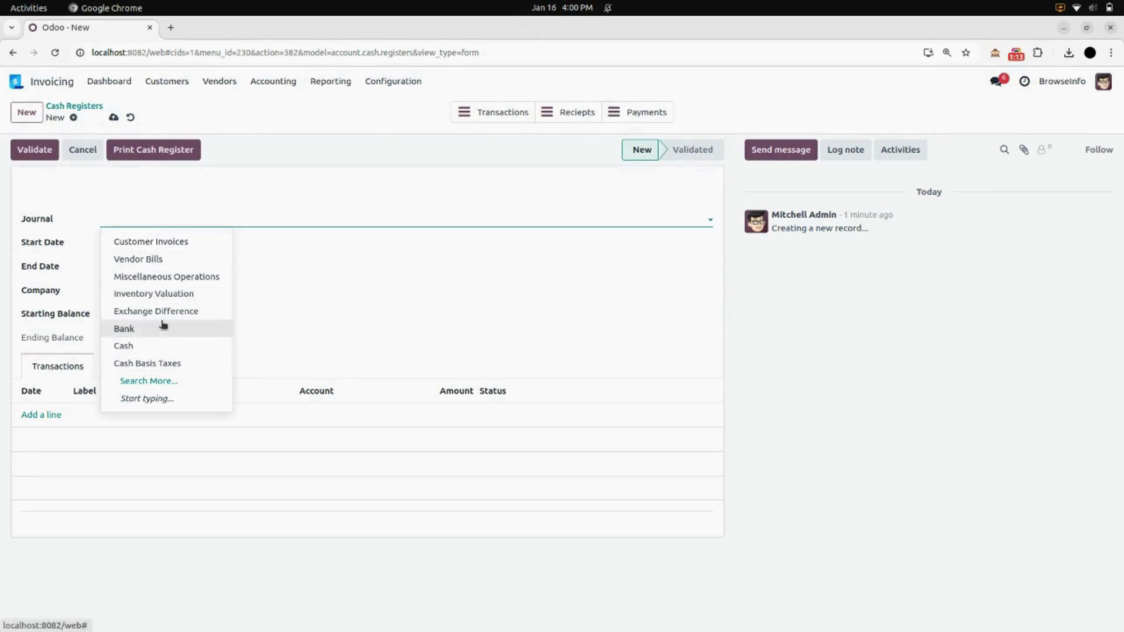
left_click(167, 243)
left_click(151, 250)
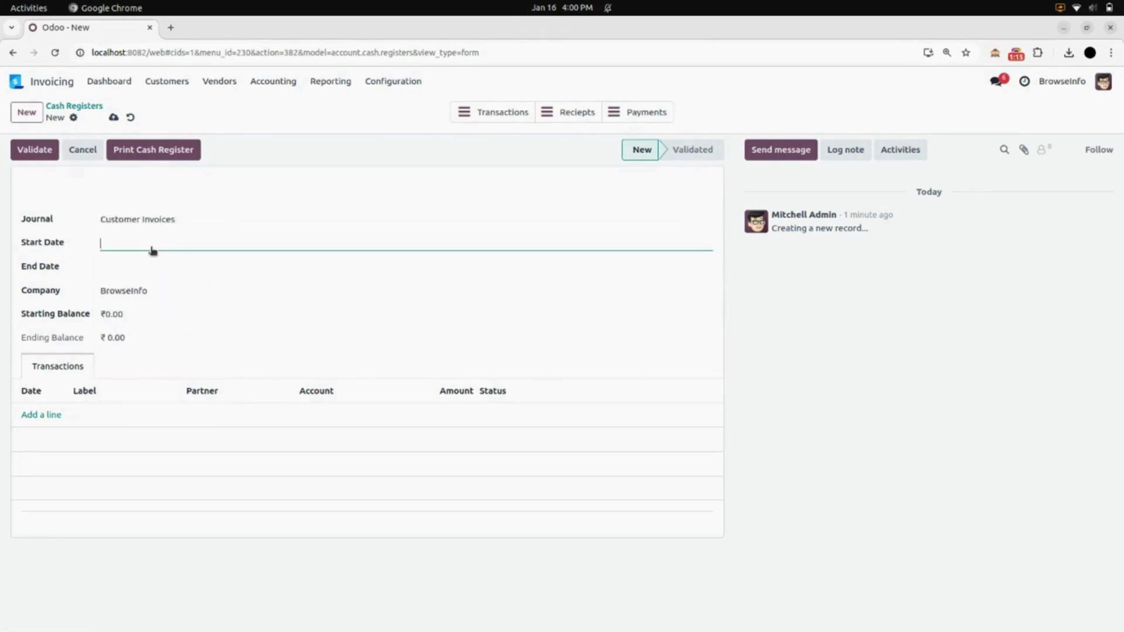
left_click(452, 408)
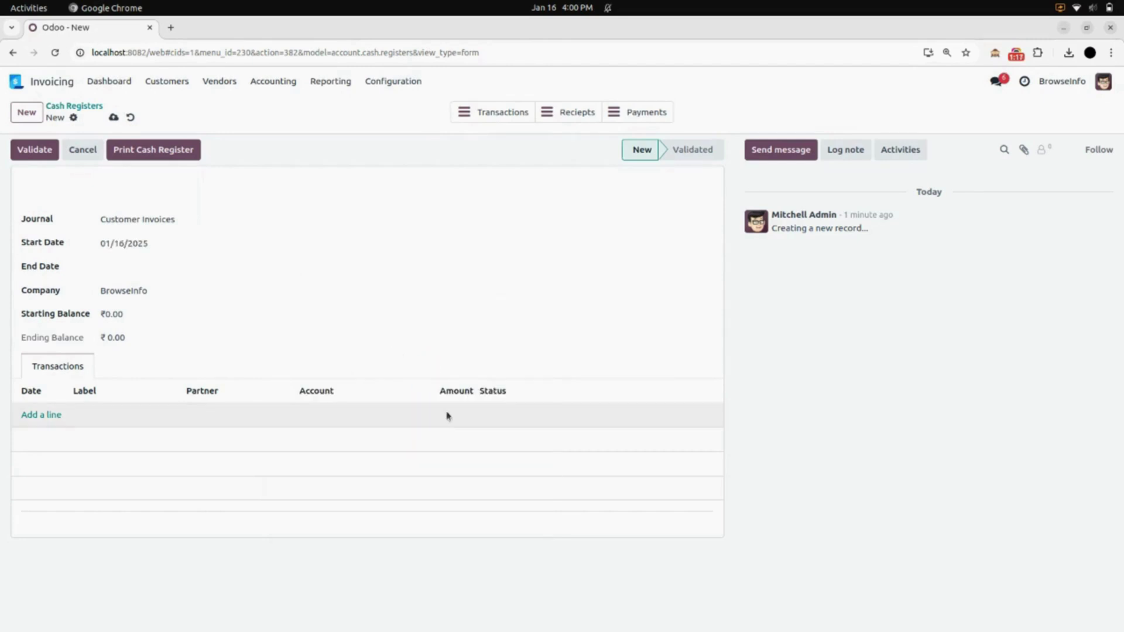
left_click(156, 267)
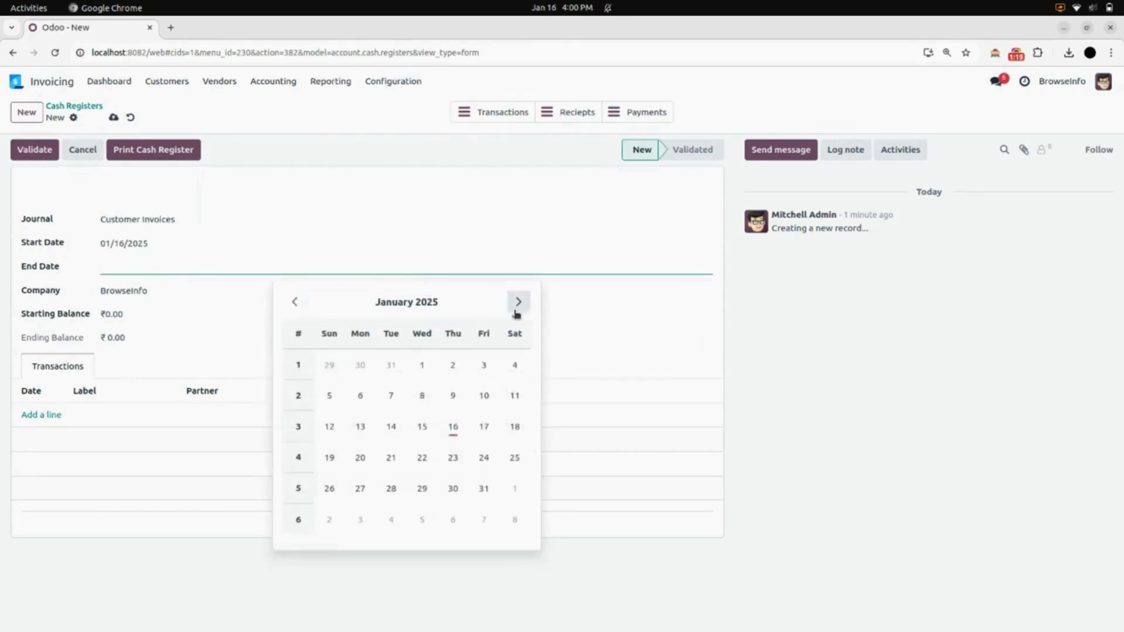
left_click(518, 308)
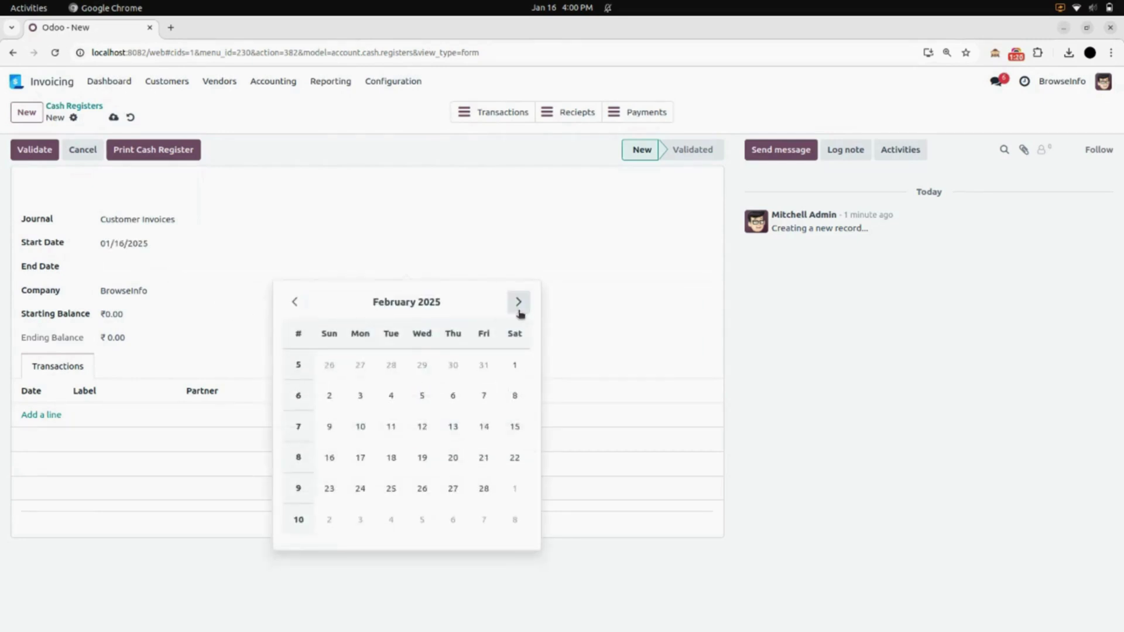
left_click(330, 457)
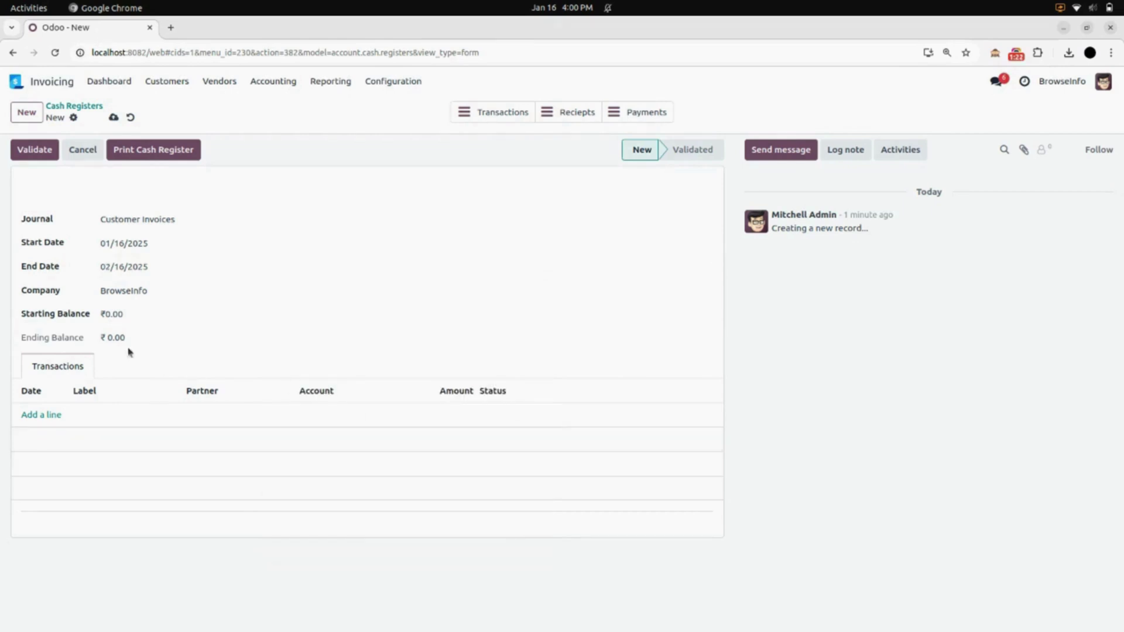
- Set the starting balance to ₹2,000.00 and save the register as 2025/01/001
left_click(136, 313)
type("2000")
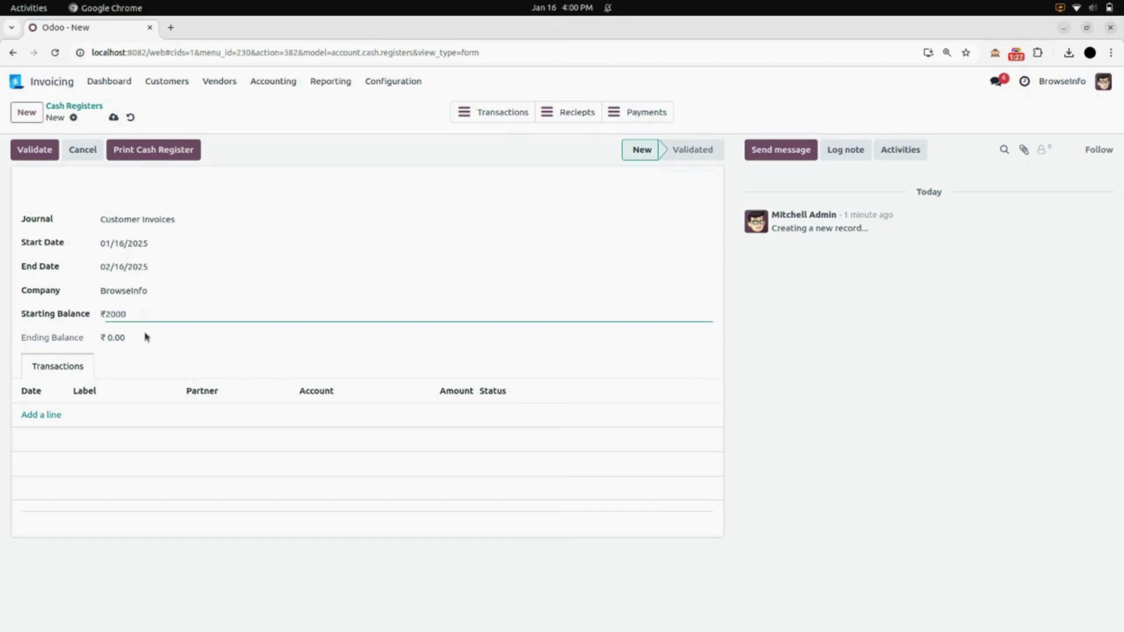
left_click(140, 366)
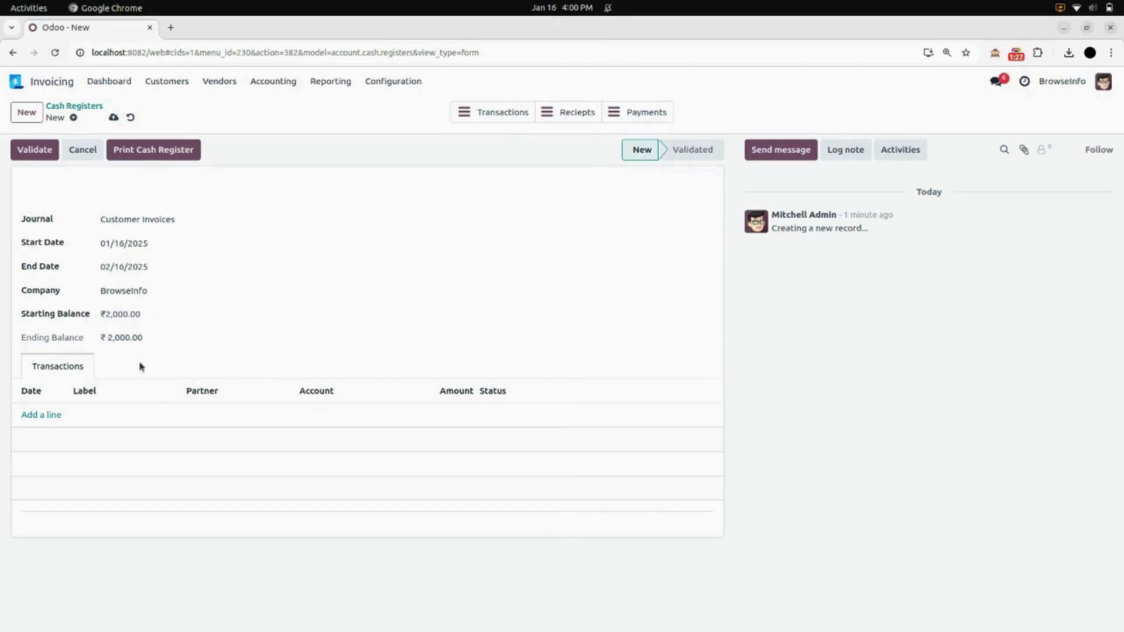
left_click(113, 117)
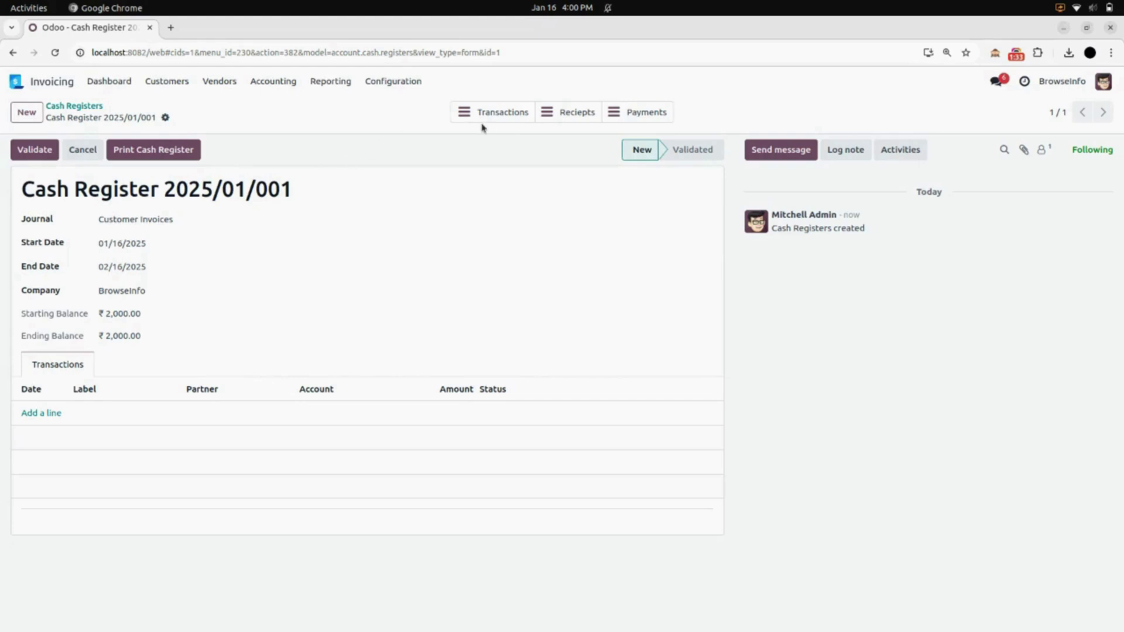
- Review the register's Transactions, Receipts and Payments smart buttons, ending on the six-invoice Receipts list
left_click(497, 113)
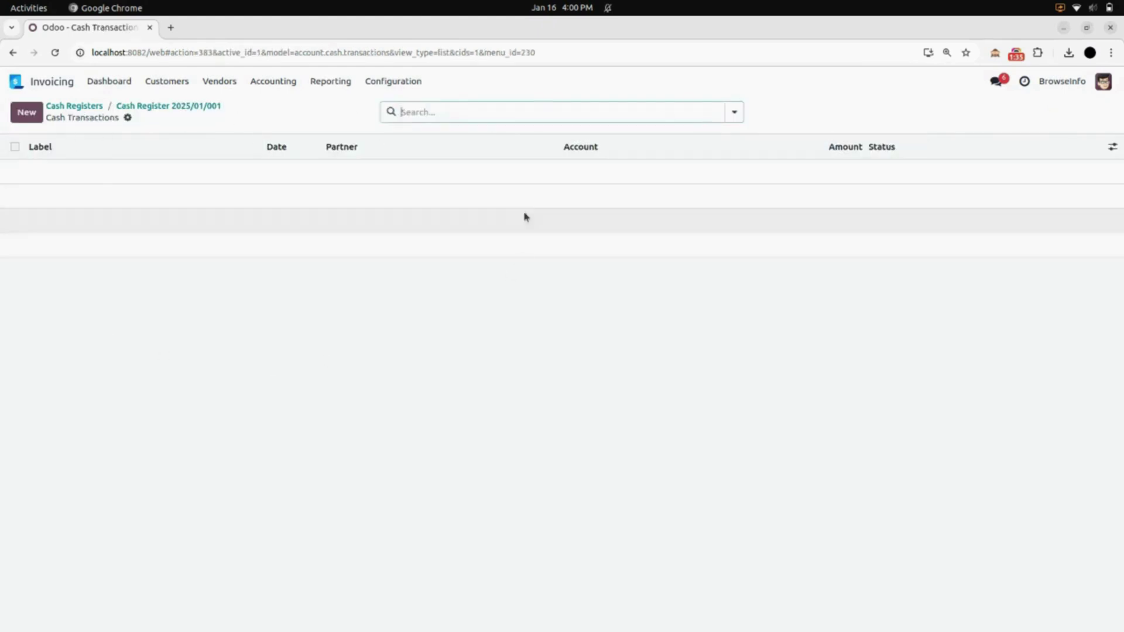
left_click(184, 110)
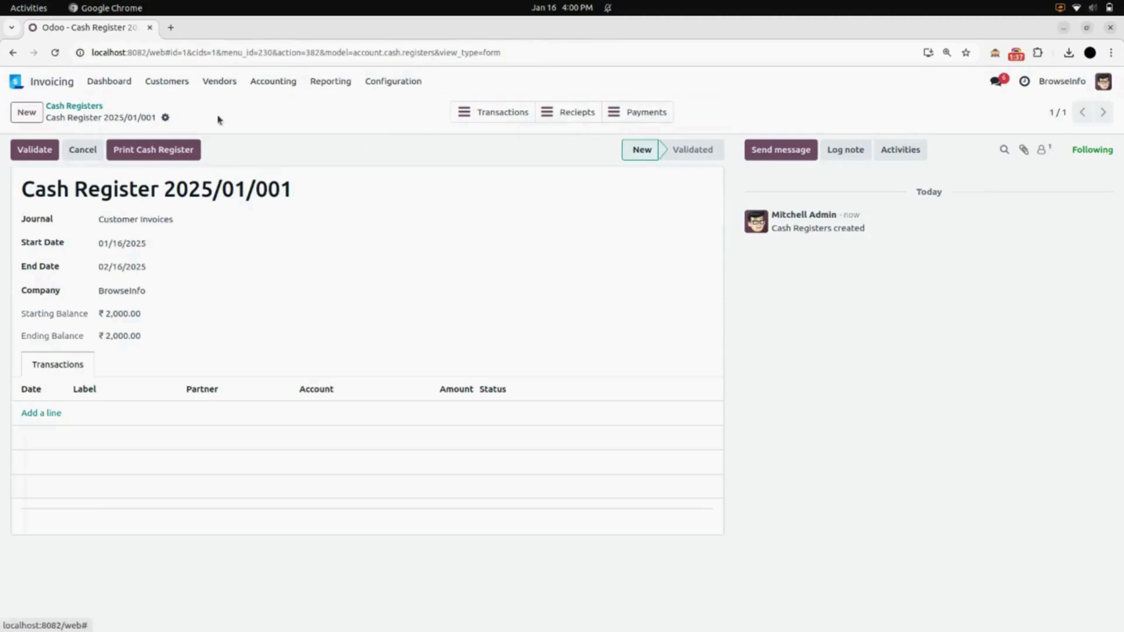
left_click(575, 113)
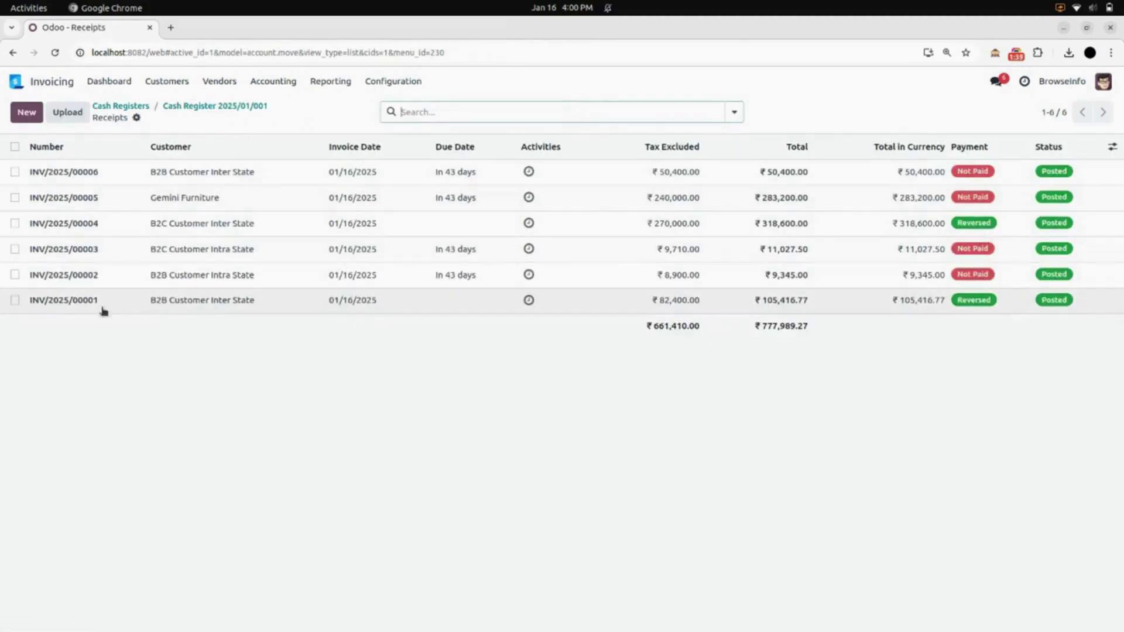
left_click(255, 109)
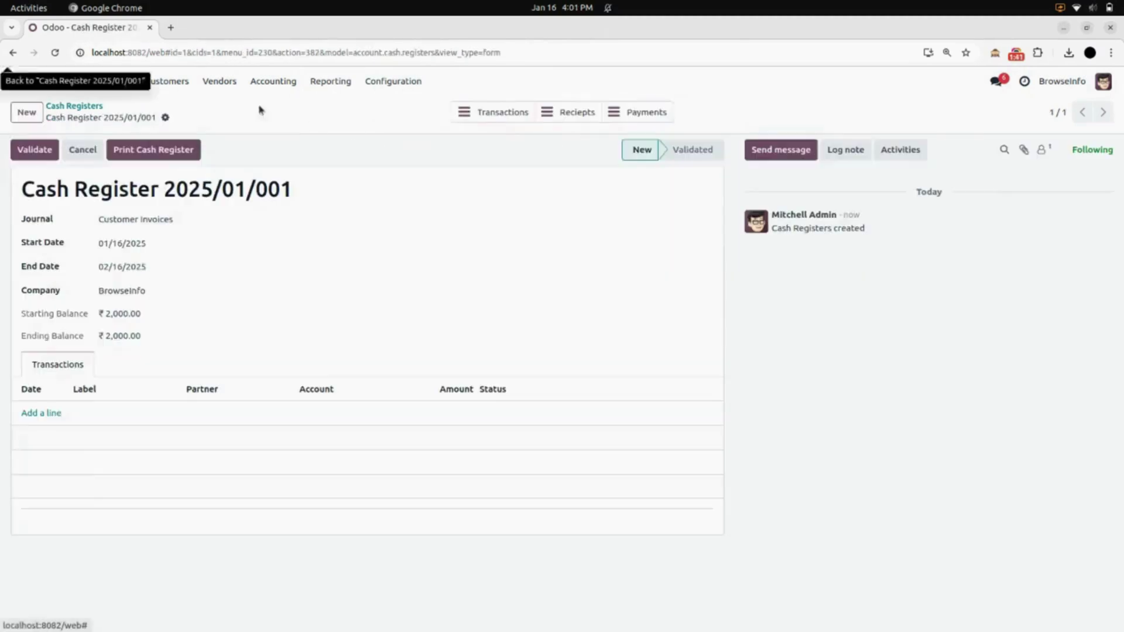
left_click(629, 115)
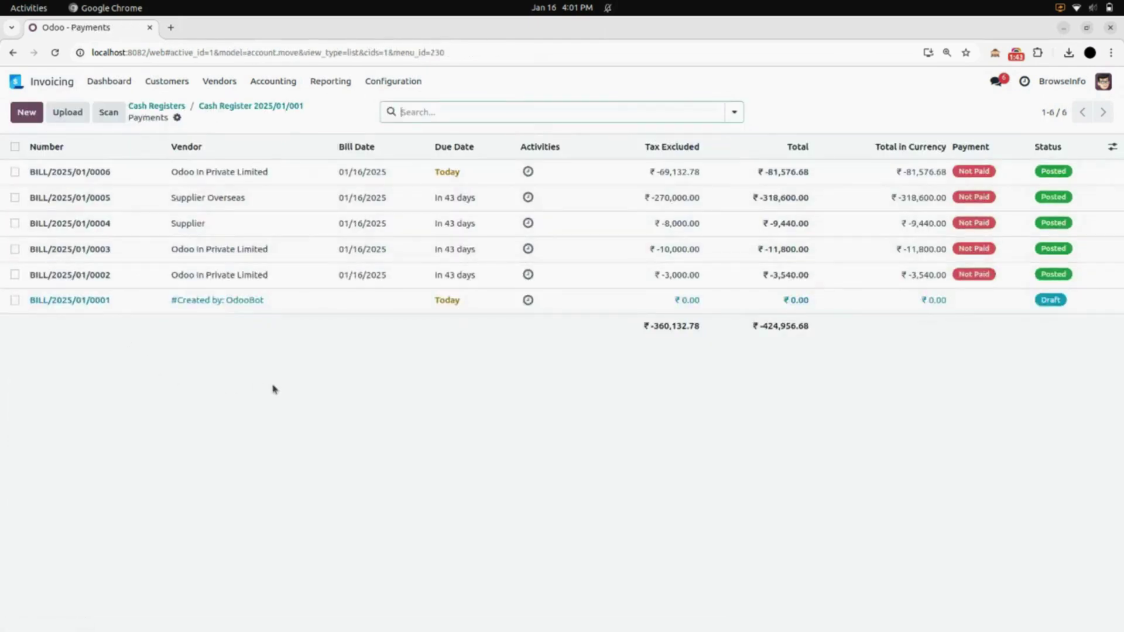
left_click(284, 112)
left_click(581, 118)
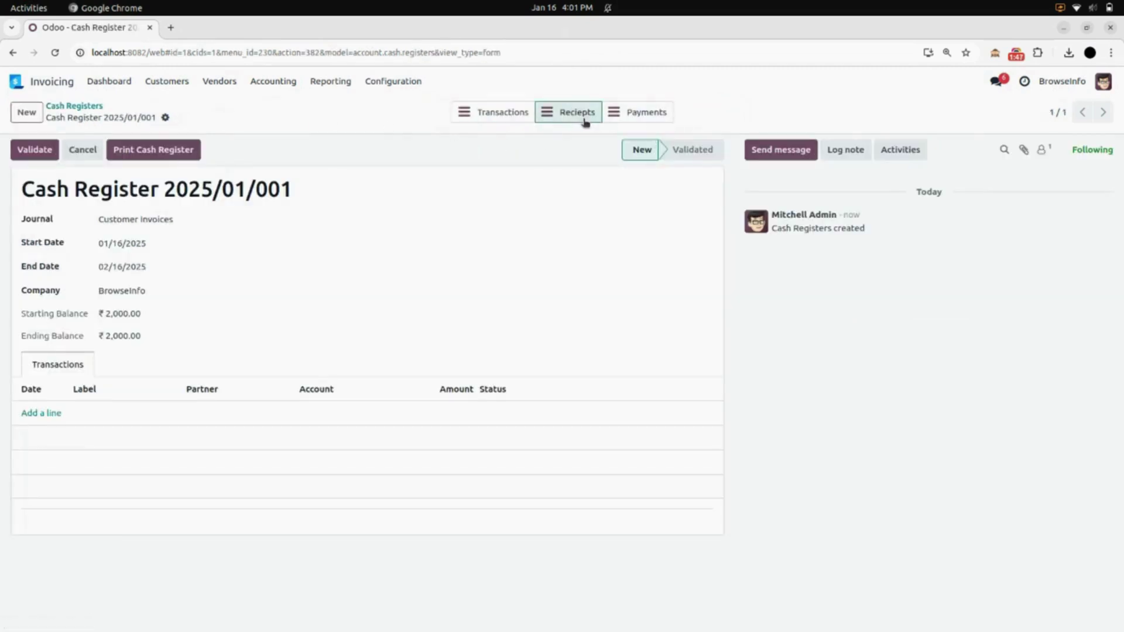
- Draft a new invoice for Gemini Furniture with a Cabinet with Doors line and save it
left_click(27, 114)
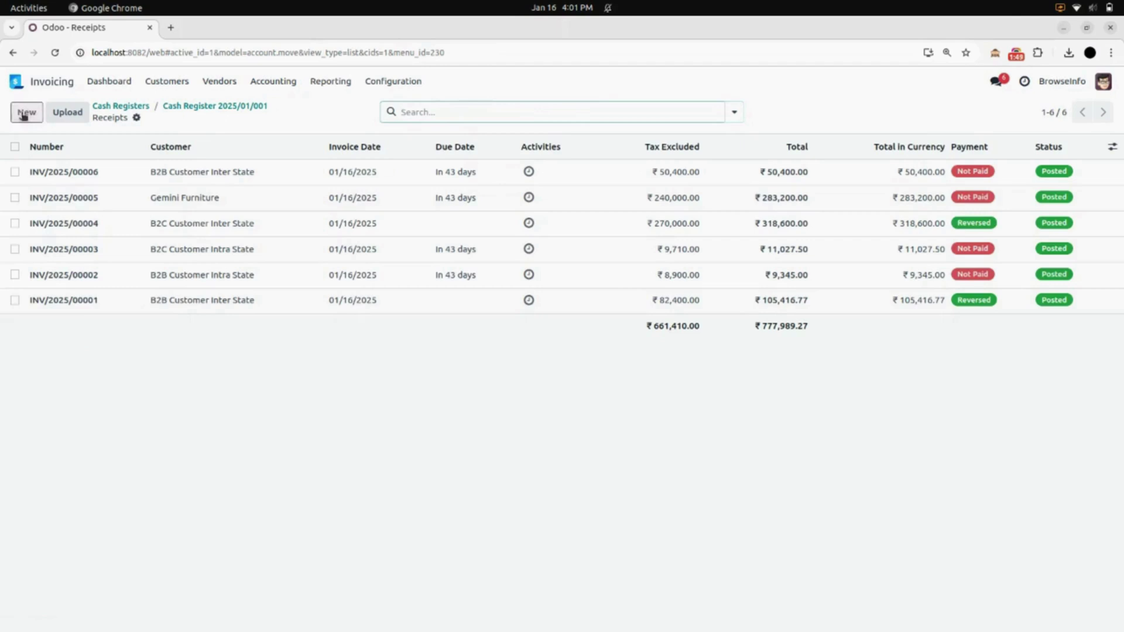
left_click(163, 238)
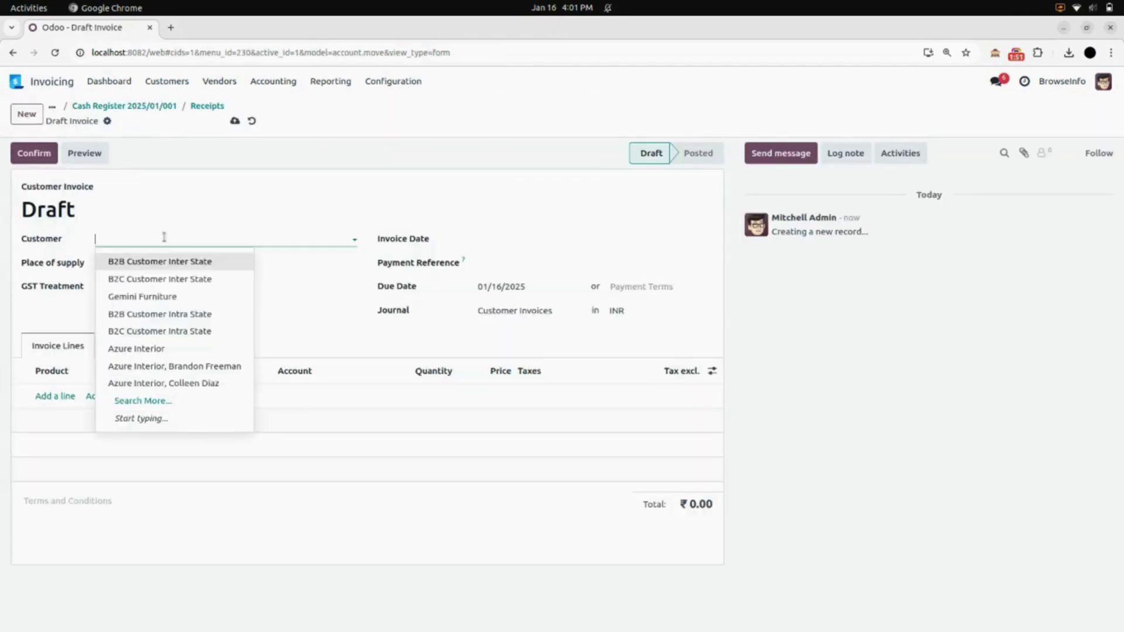
left_click(175, 298)
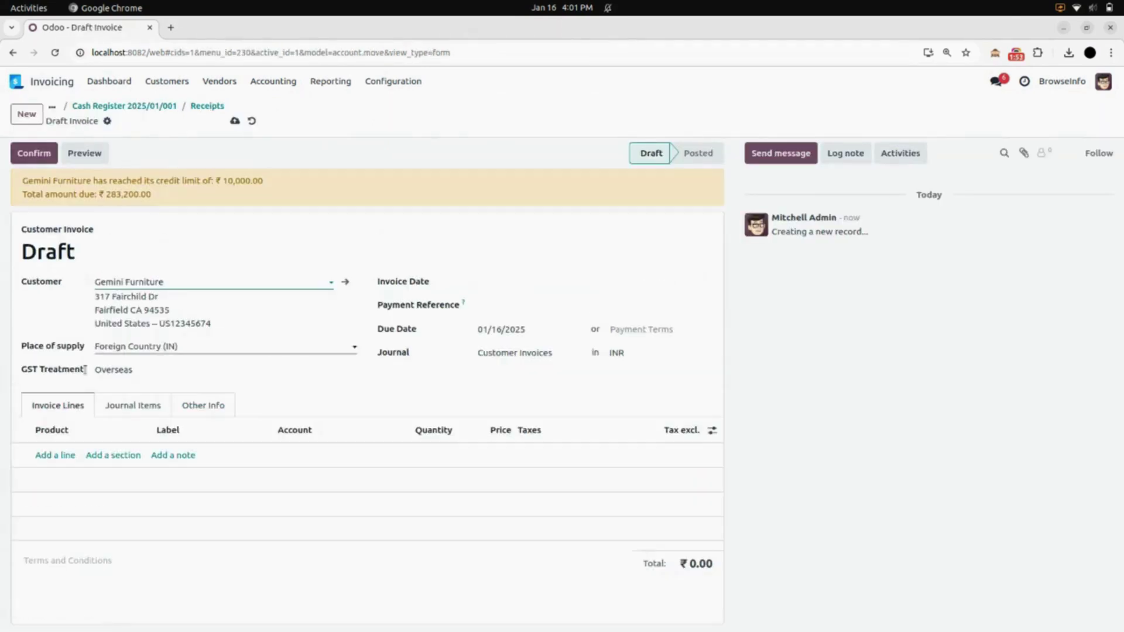
left_click(55, 455)
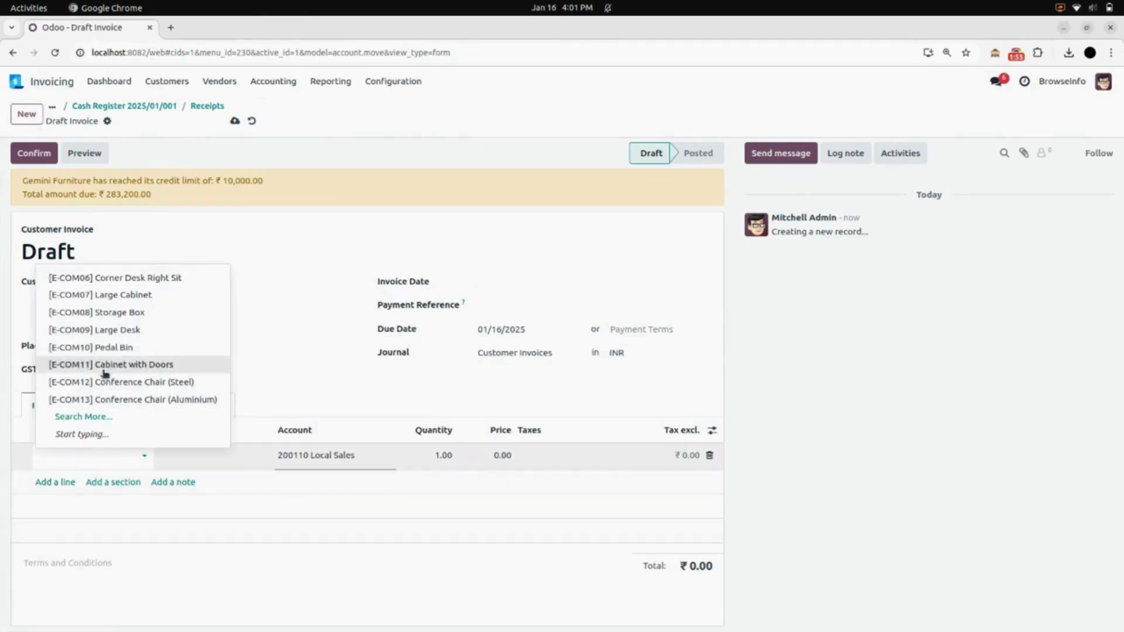
left_click(109, 365)
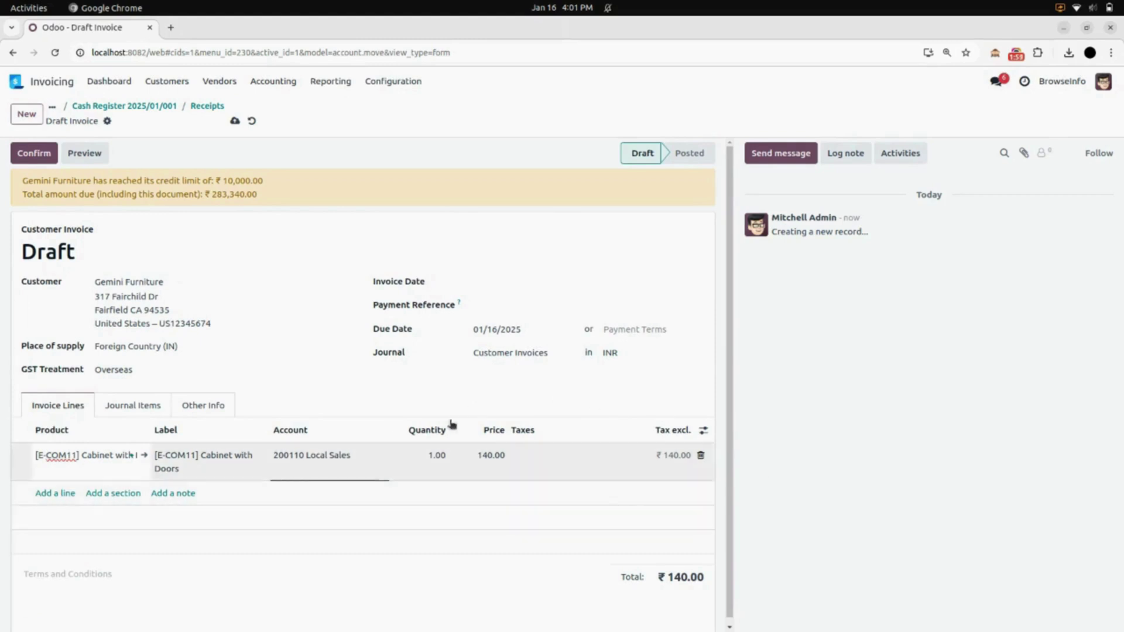
left_click(234, 120)
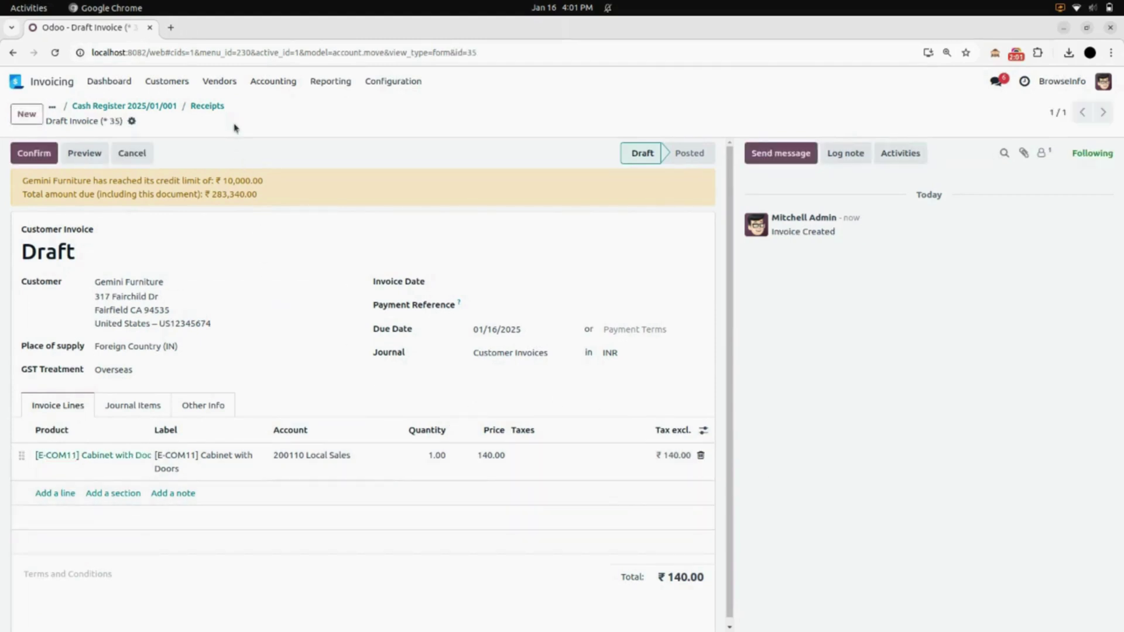
- Date the invoice 01/16/2025, save, and confirm it as posted INV/2025/00007 for ₹140.00
left_click(522, 290)
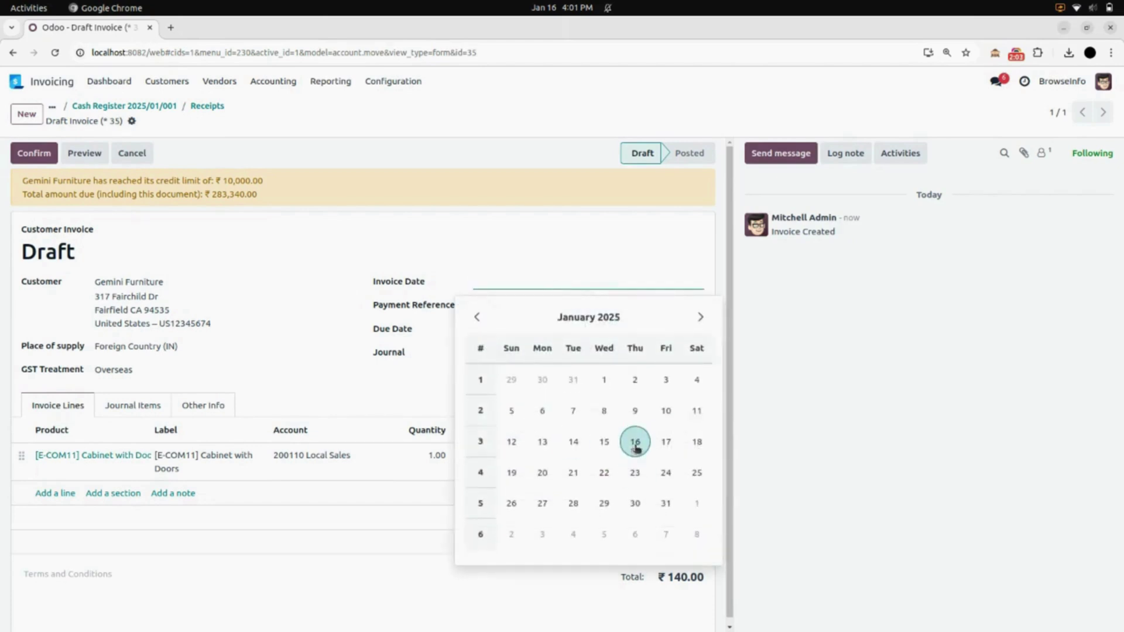
left_click(635, 442)
left_click(235, 120)
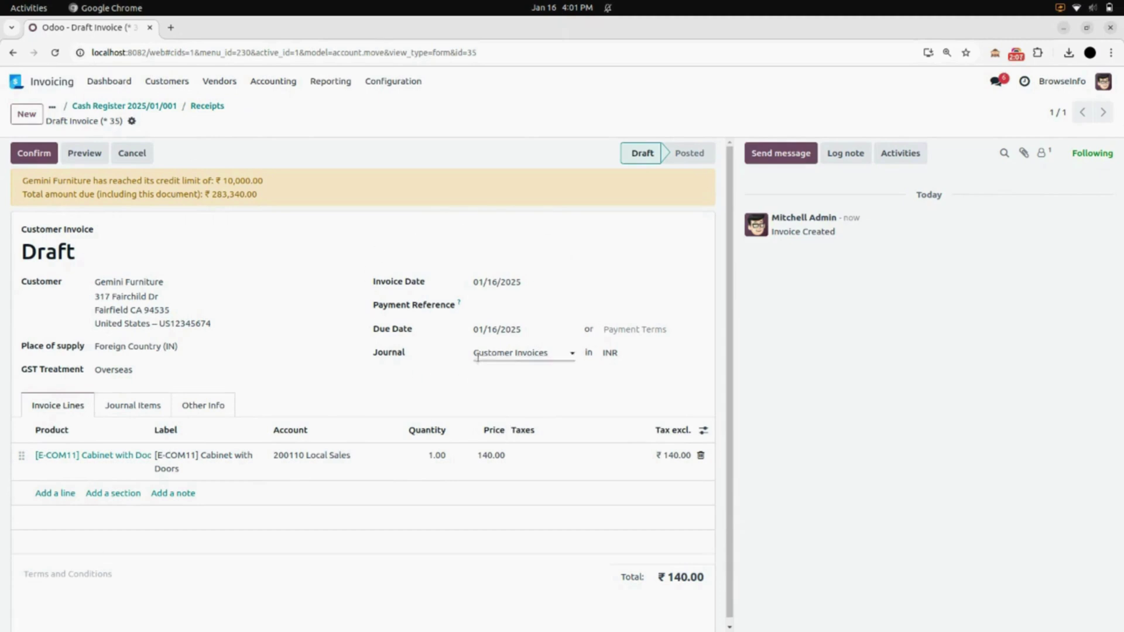
left_click(36, 157)
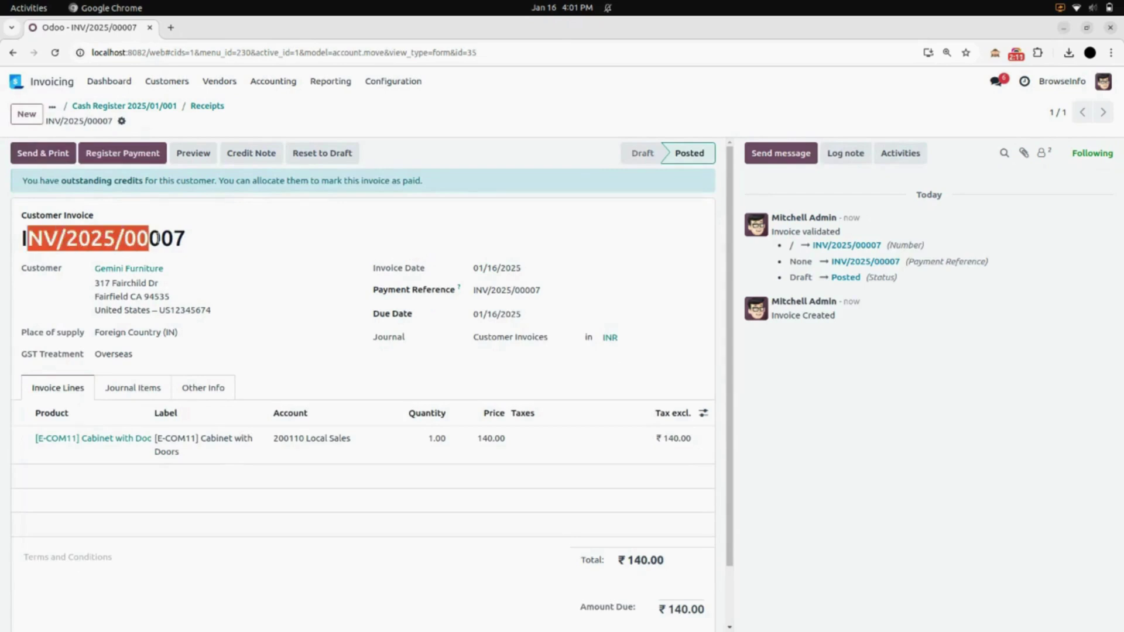
- Check the invoice's linked cash register in Other Info, then return to the register's transactions showing the ₹140.00 line
left_click_drag(24, 238, 221, 236)
left_click(232, 235)
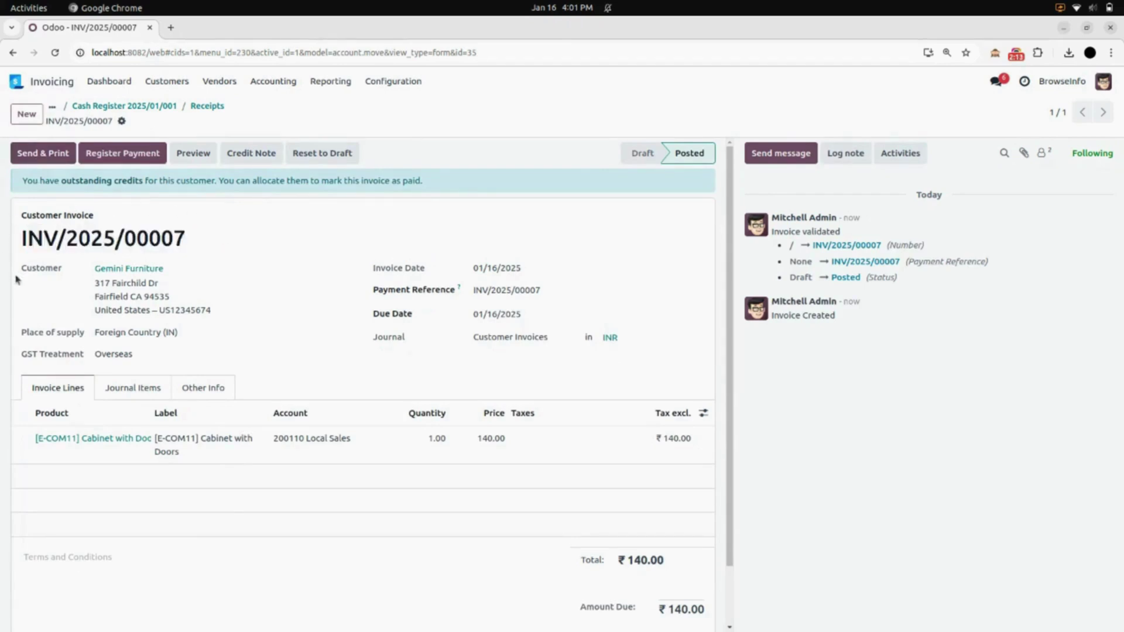
left_click(213, 389)
scroll(514, 514, "down", 3)
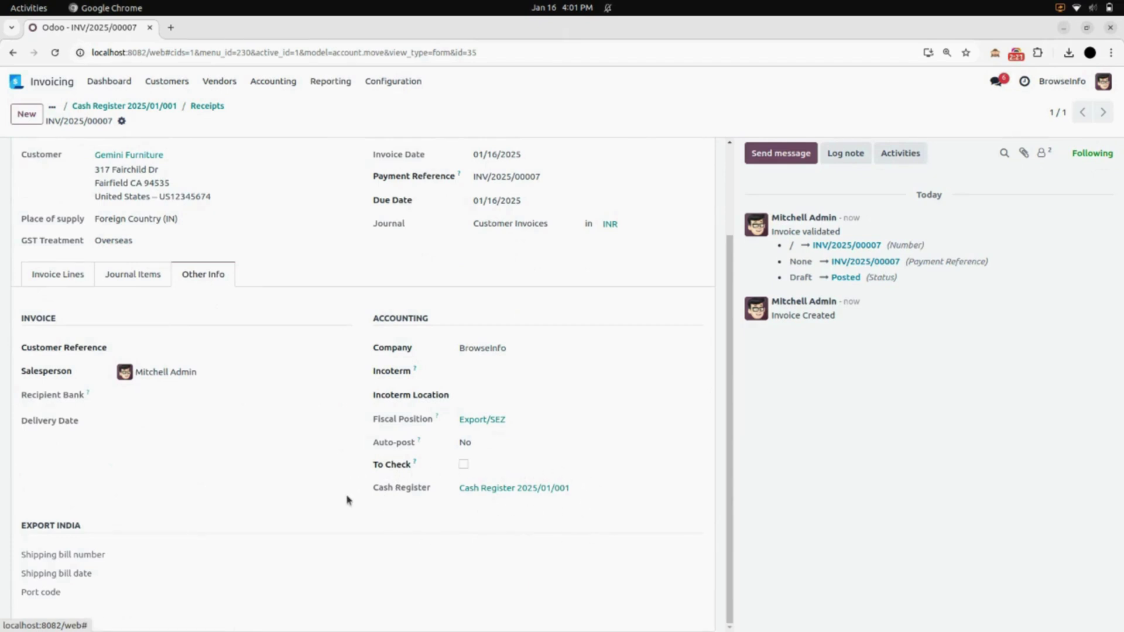
scroll(347, 501, "up", 3)
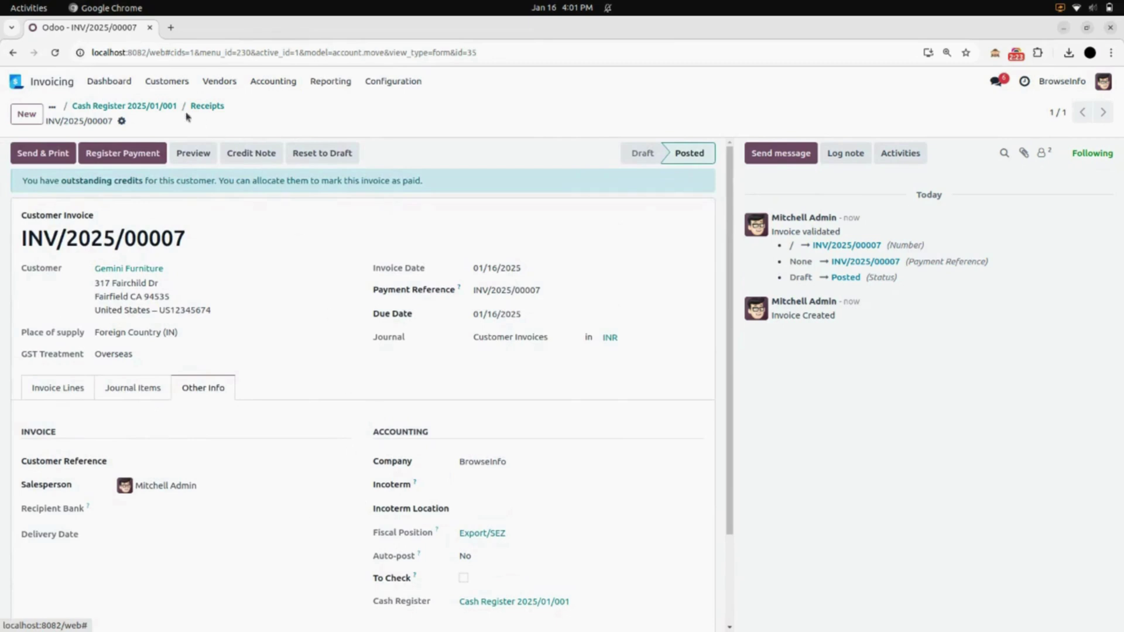
left_click(157, 106)
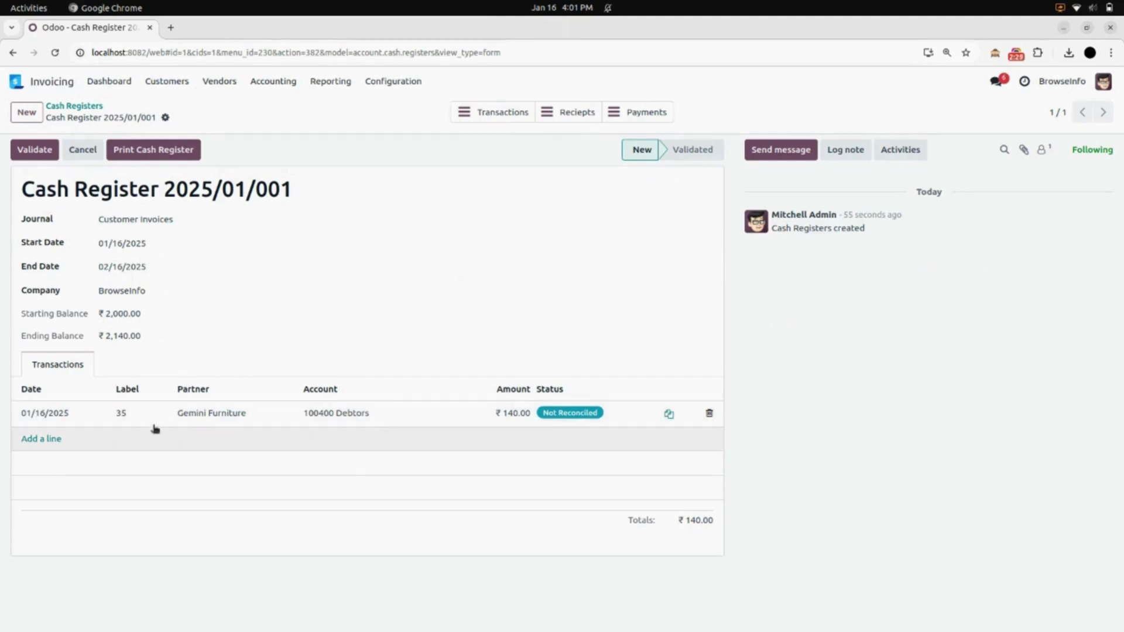
left_click(504, 113)
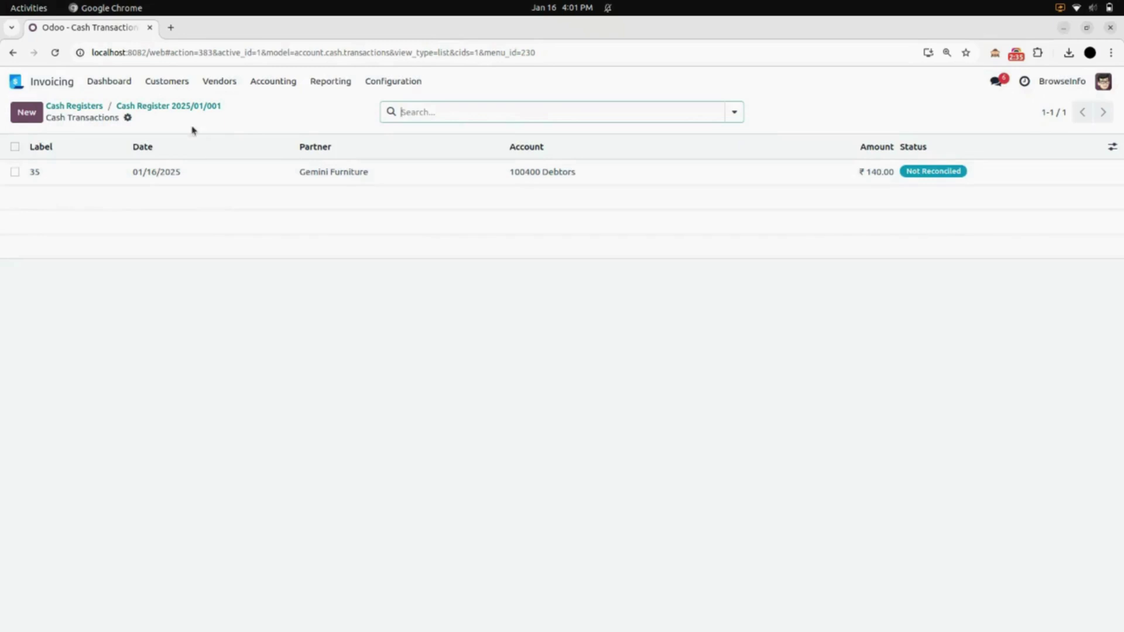
- Reconcile the ₹140.00 Gemini Furniture transaction and view the cash transactions list
left_click(196, 107)
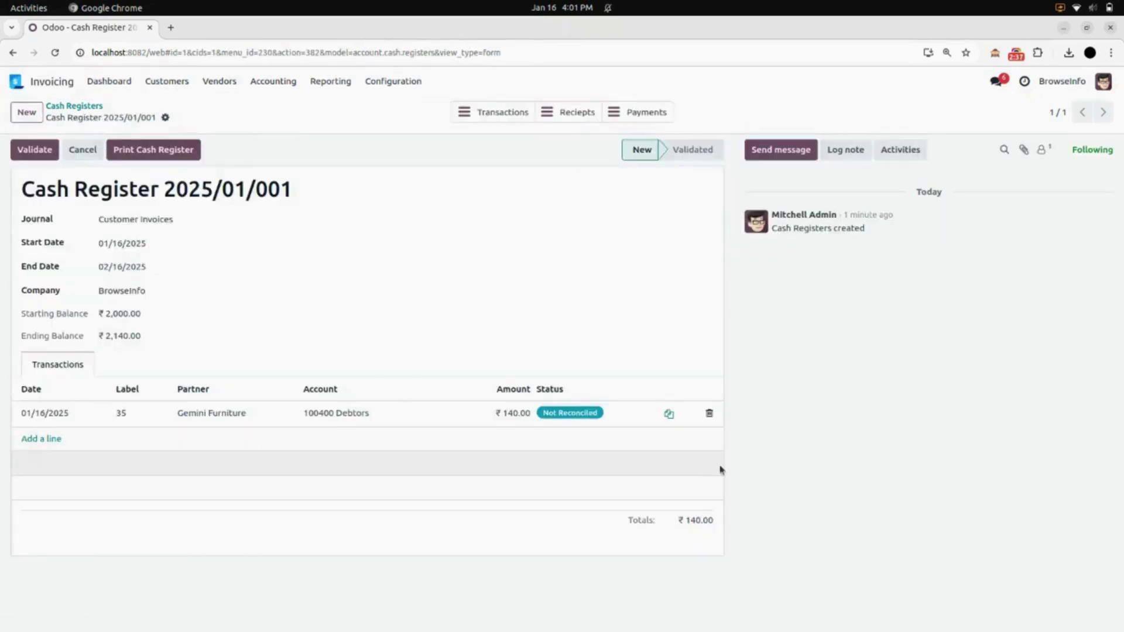
left_click(669, 415)
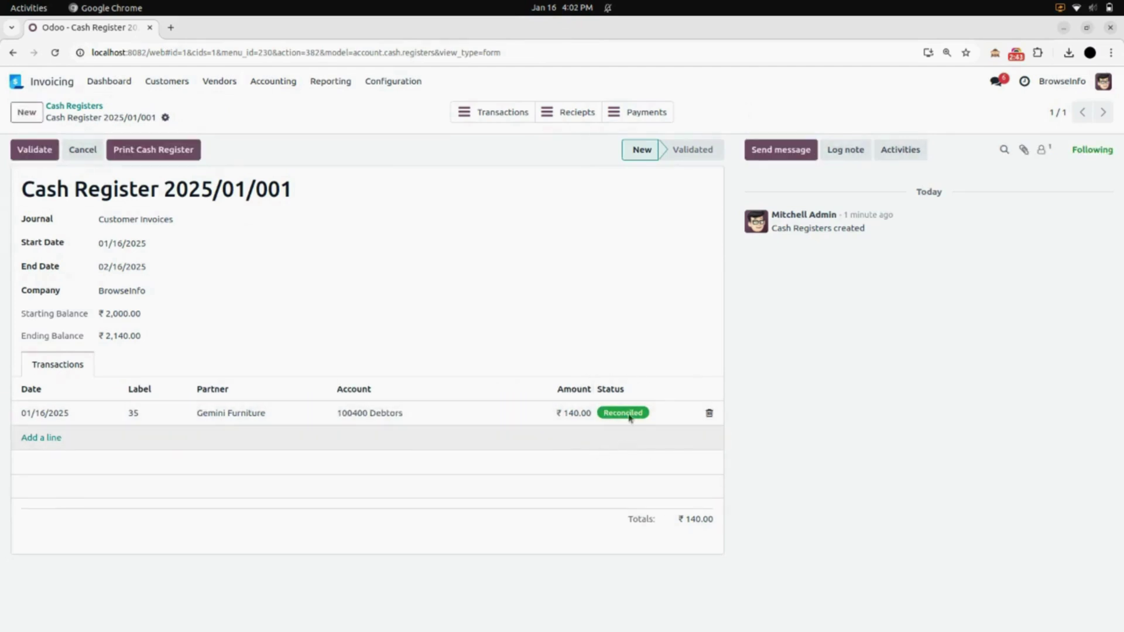
left_click(484, 119)
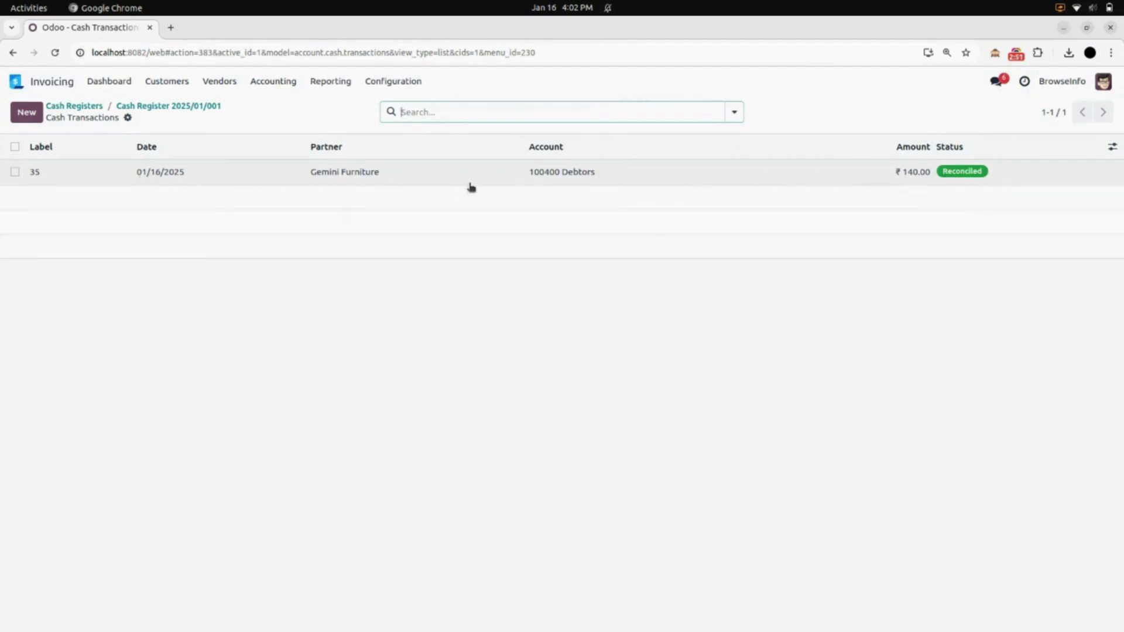
- Review transaction 35 and its journal entry INV/2025/00008, then return to Cash Register 2025/01/001
left_click(487, 182)
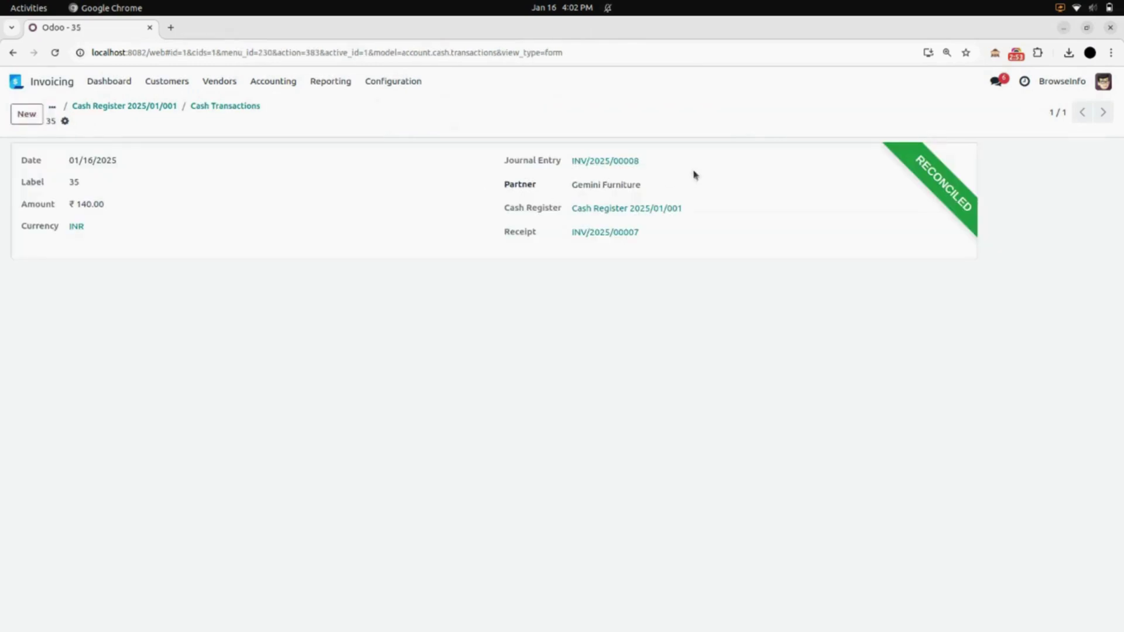
left_click(622, 163)
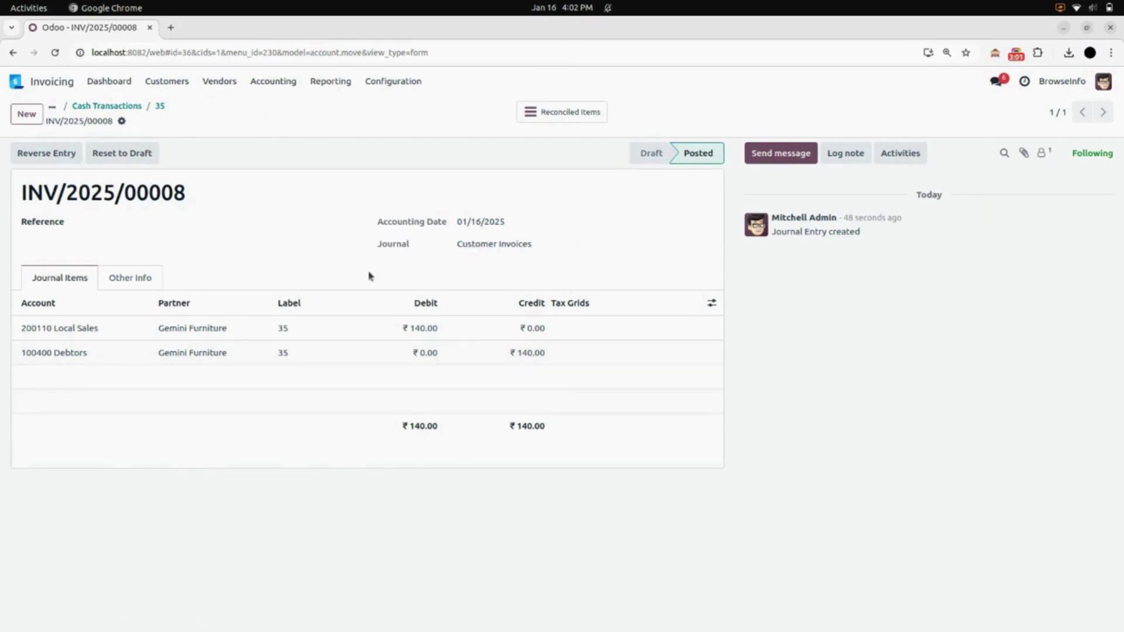
left_click(160, 106)
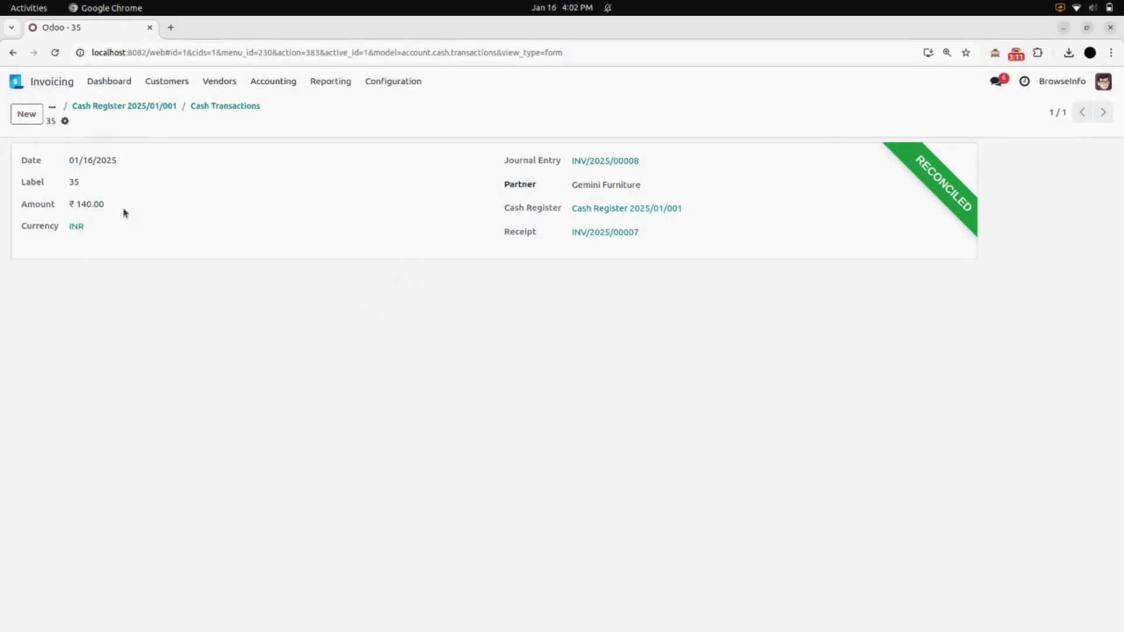
left_click(141, 105)
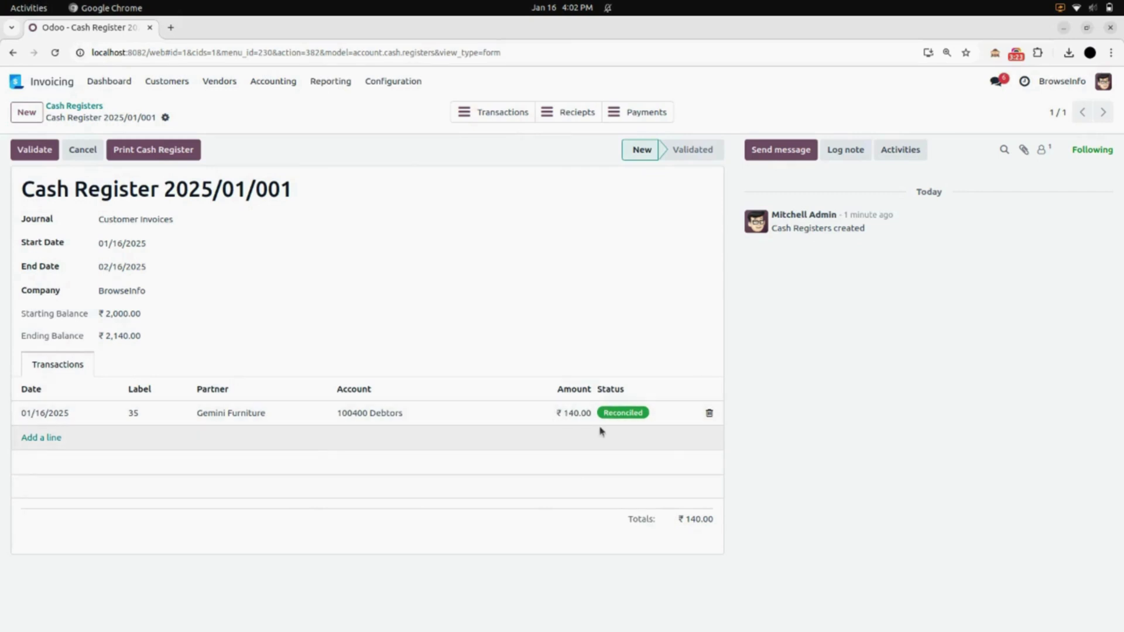
- Start a new vendor bill from Payments for Azure Interior dated 01/16/2025
left_click(626, 112)
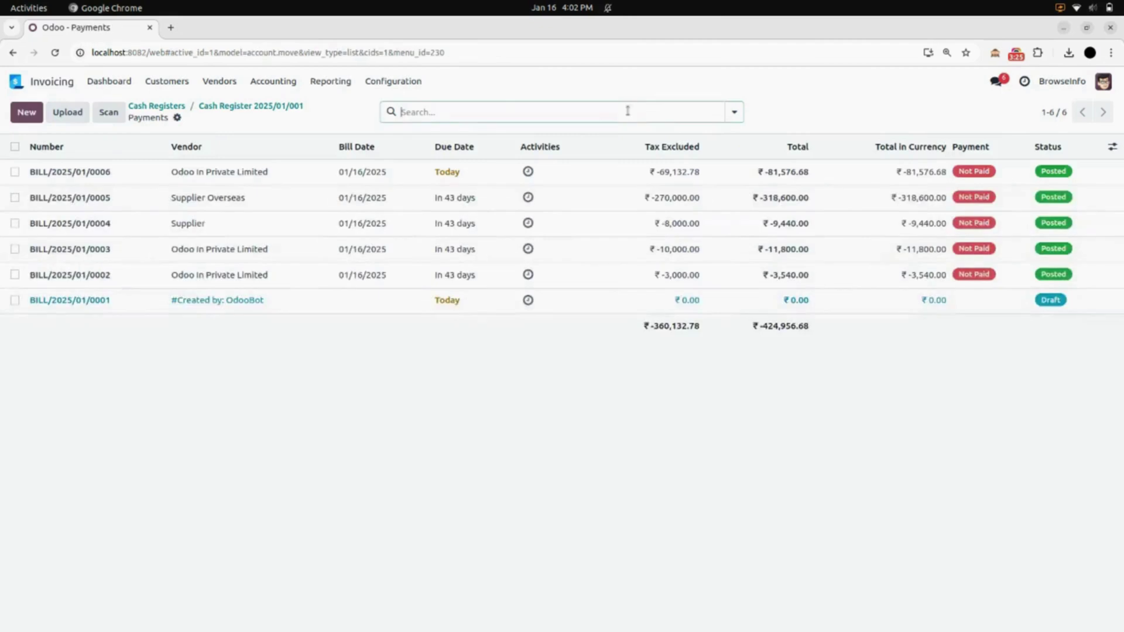
left_click(28, 114)
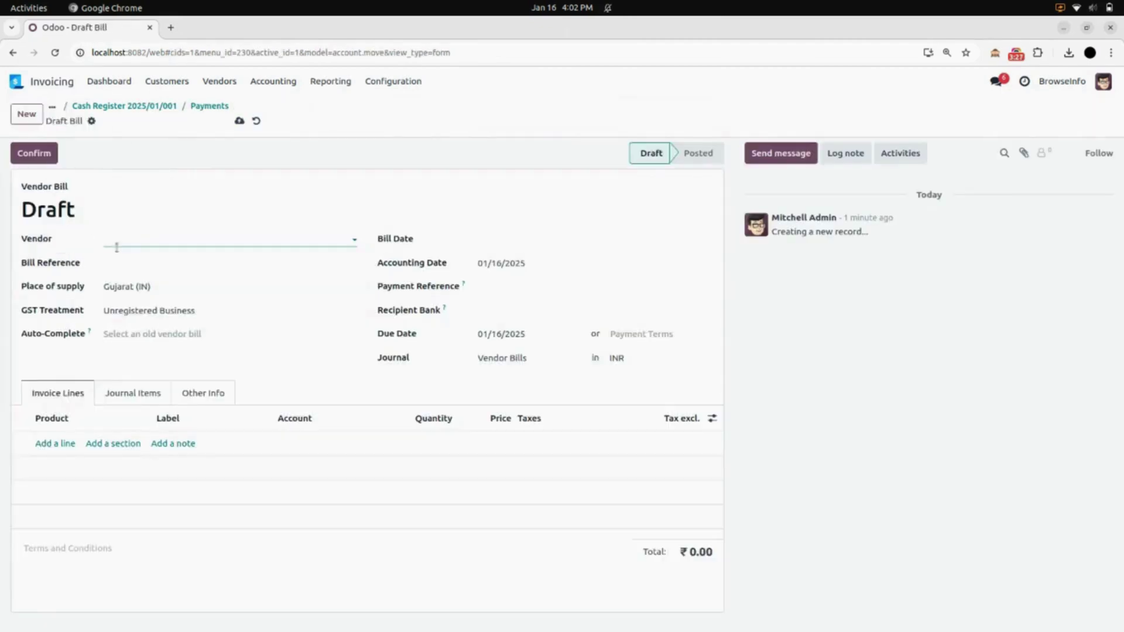
left_click(138, 240)
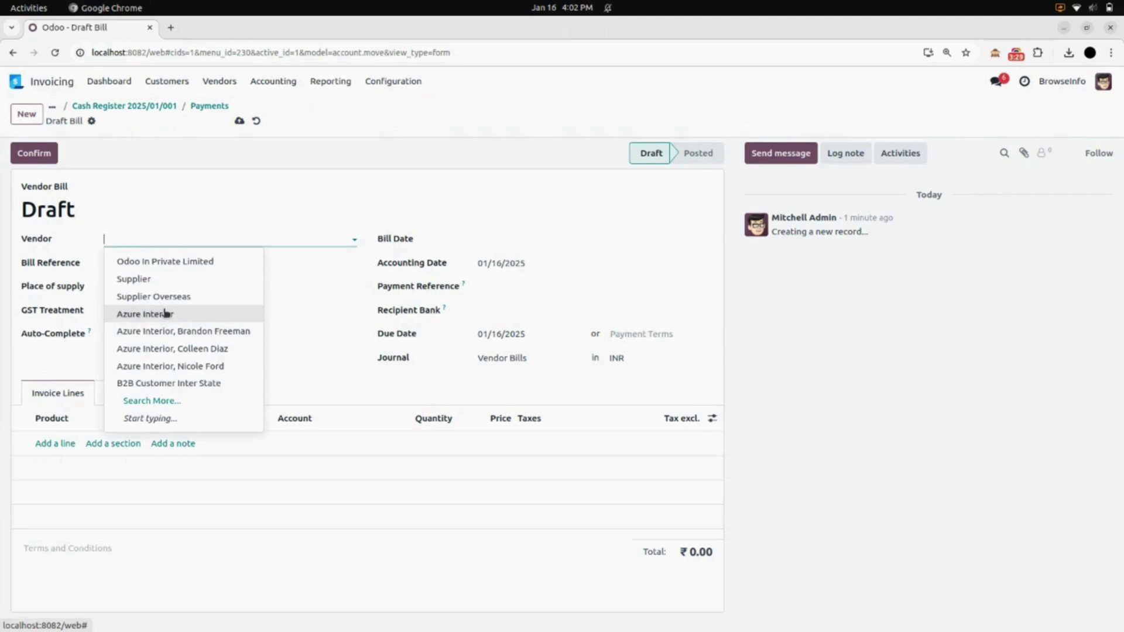
left_click(166, 313)
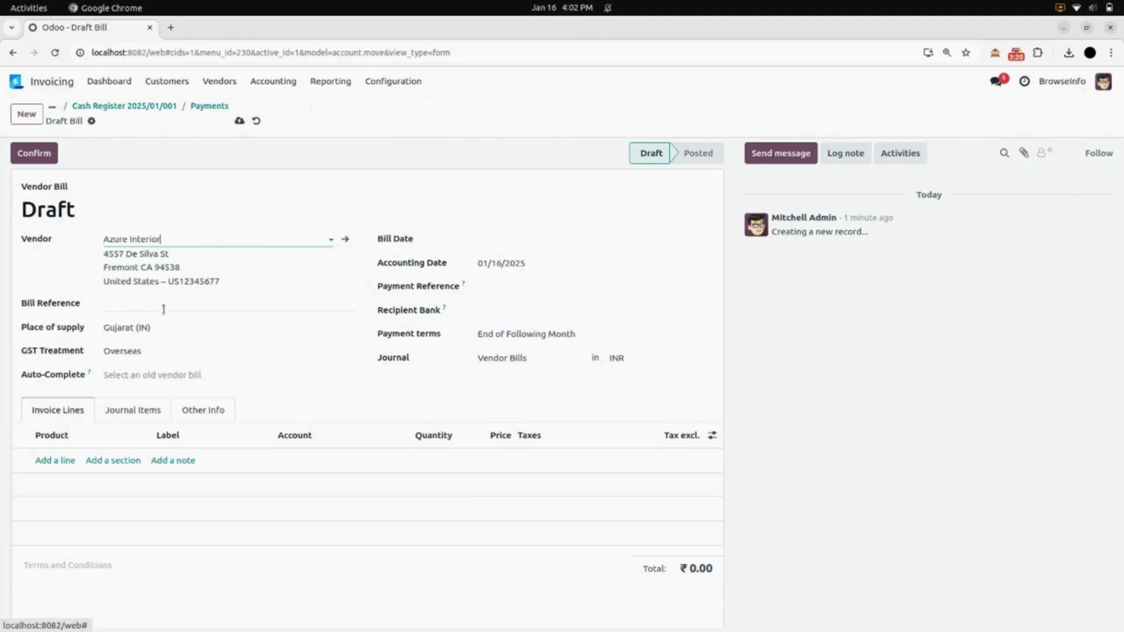
left_click(555, 243)
left_click(640, 401)
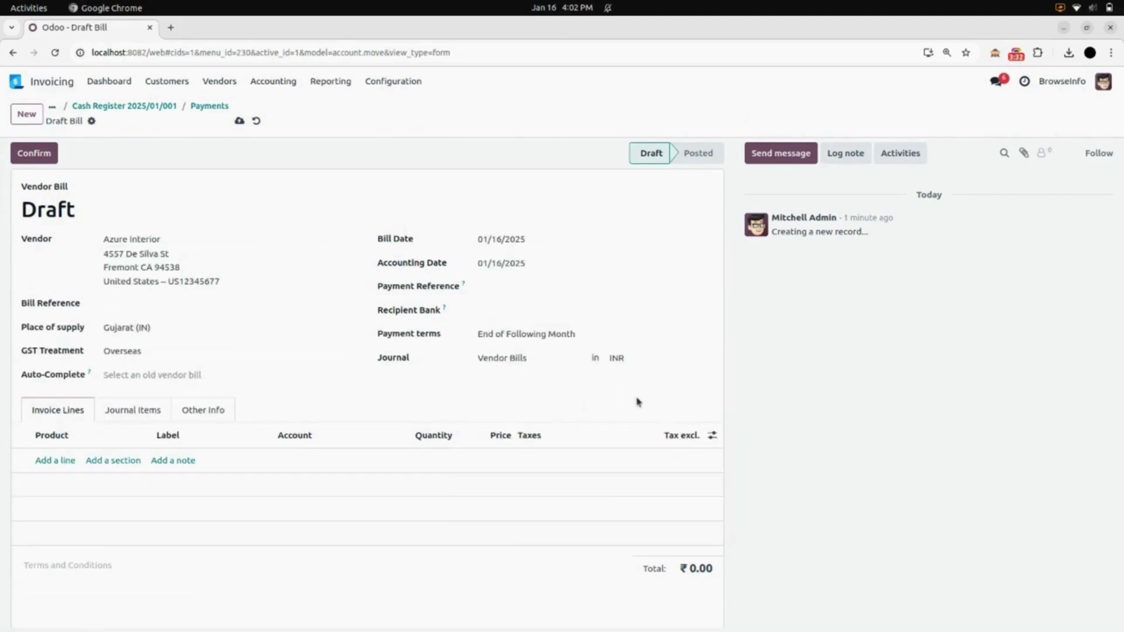
- Add a Large Desk line, confirm the ₹1,299.00 bill as BILL/2025/01/0007, and return to the register
left_click(70, 463)
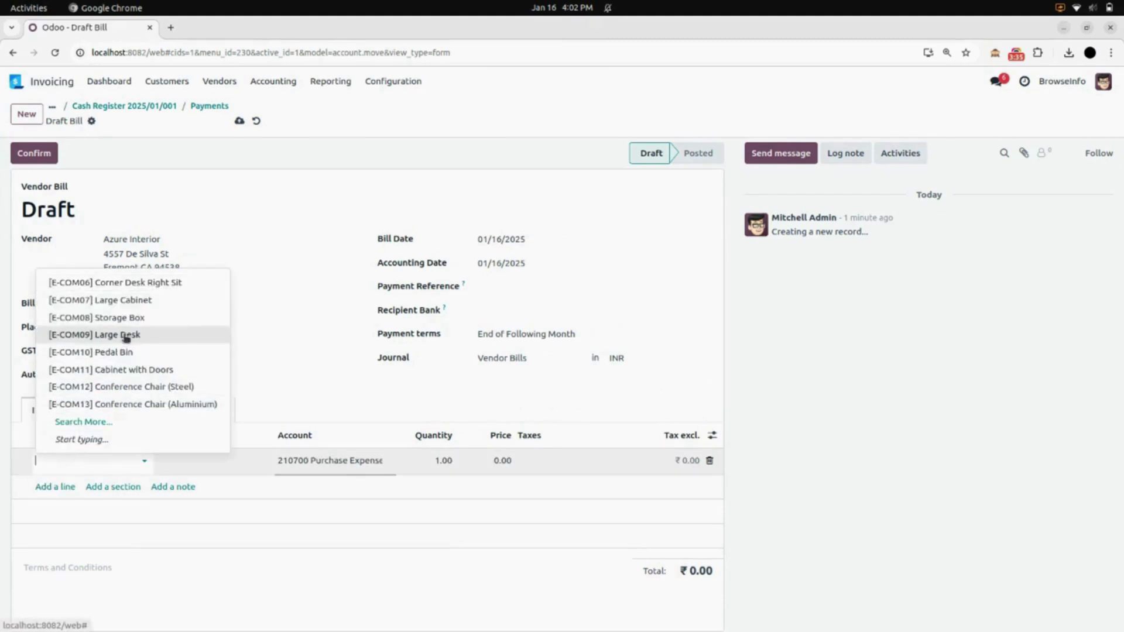
left_click(127, 337)
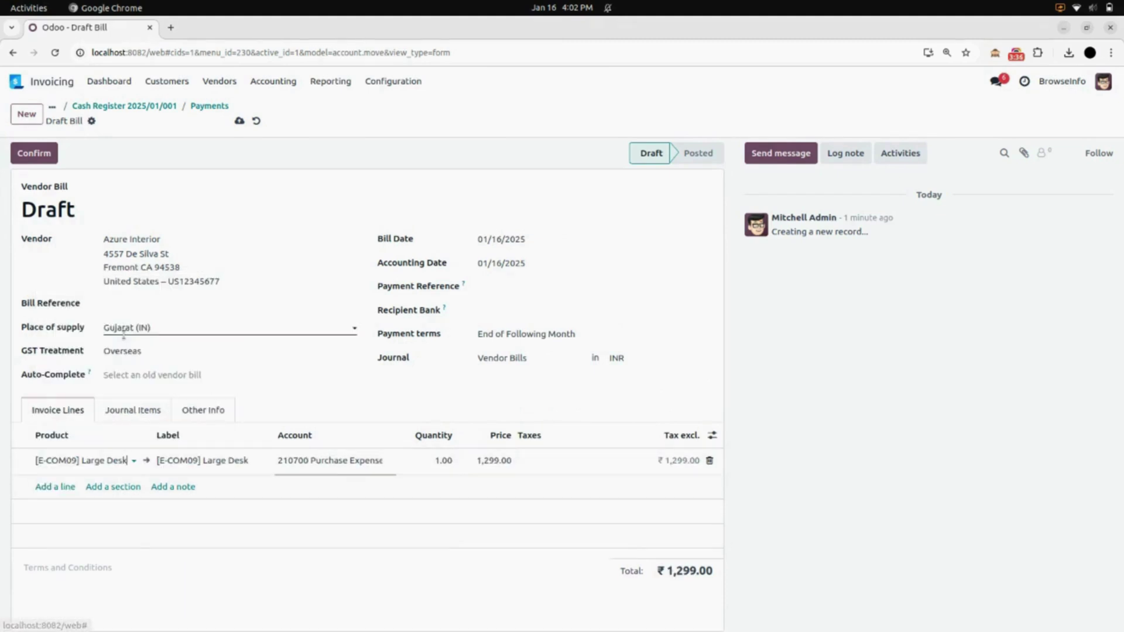
left_click(239, 123)
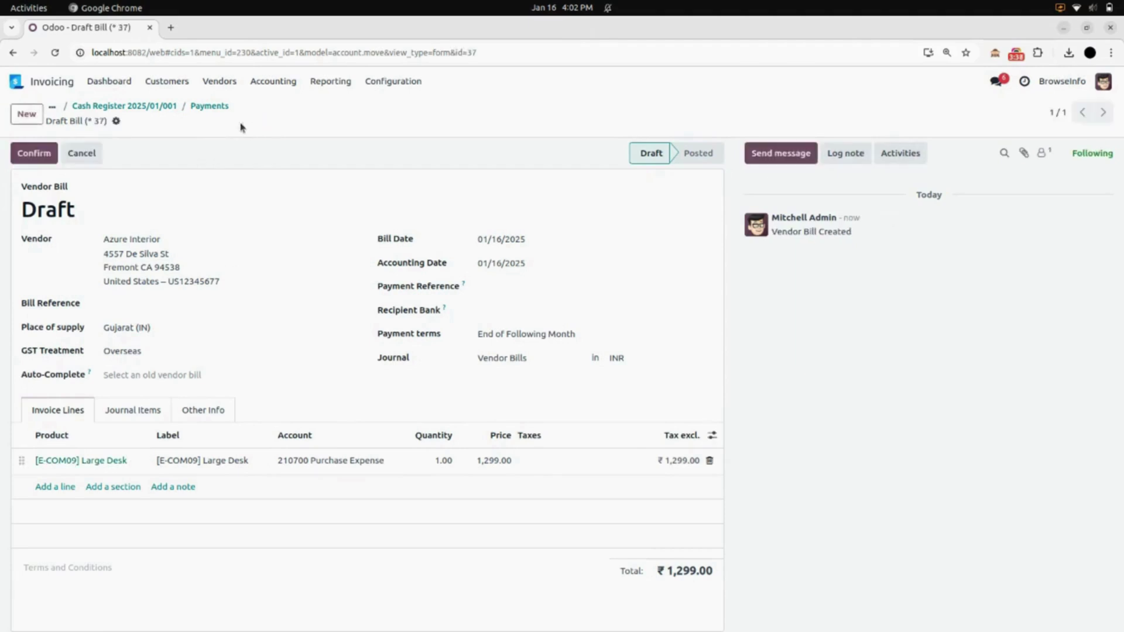
left_click(20, 155)
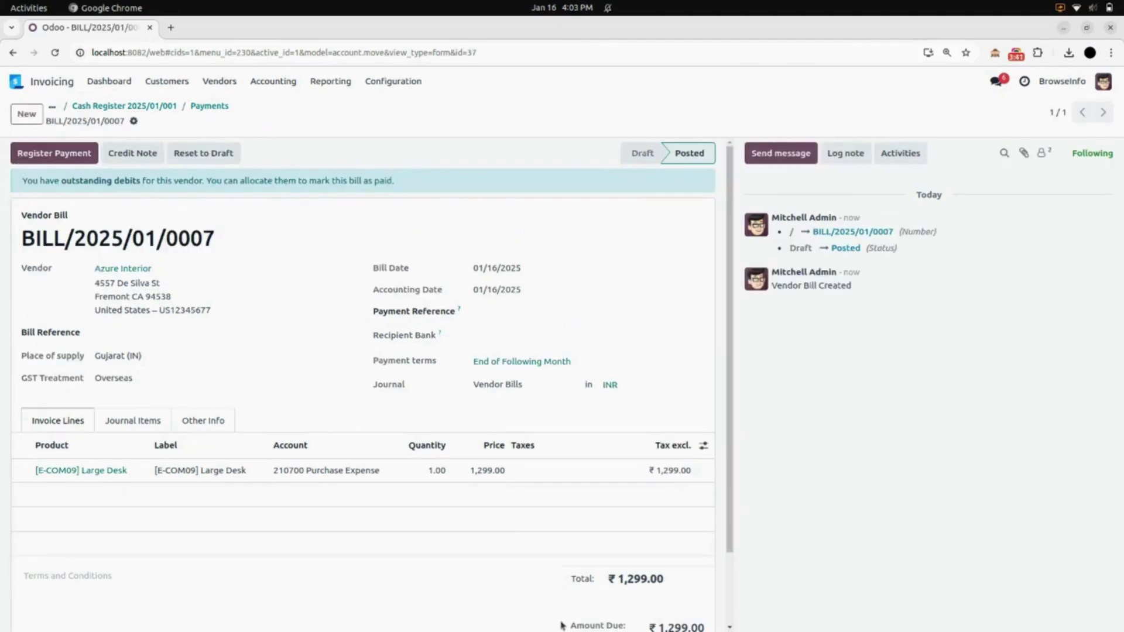
left_click(167, 107)
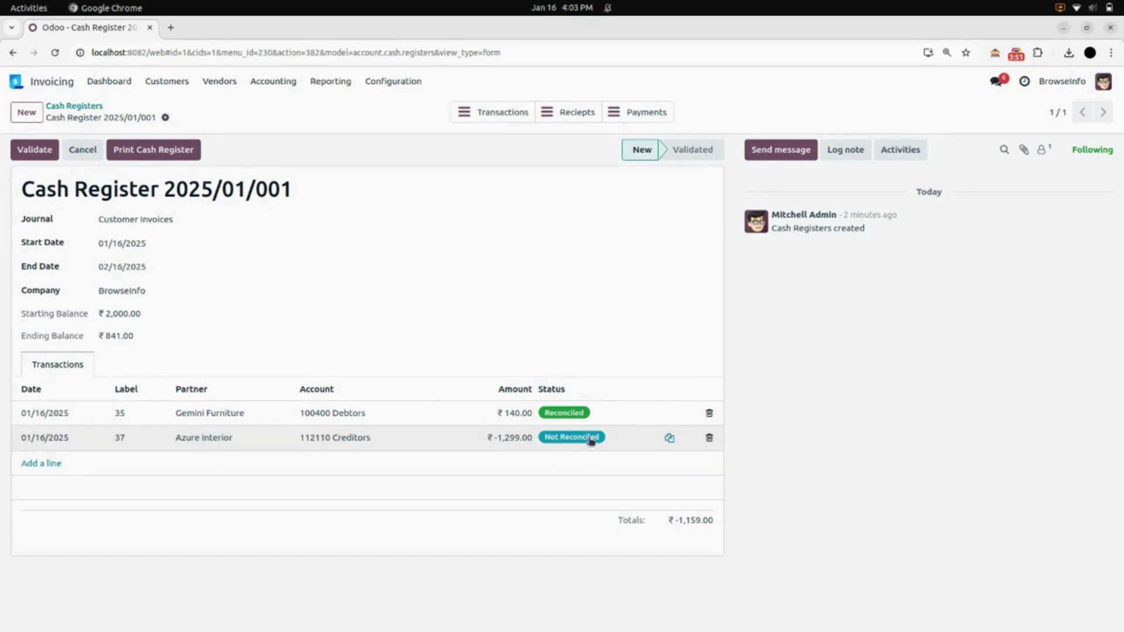
- Reconcile the ₹-1,299.00 Azure Interior transaction and open transaction 37
left_click(670, 437)
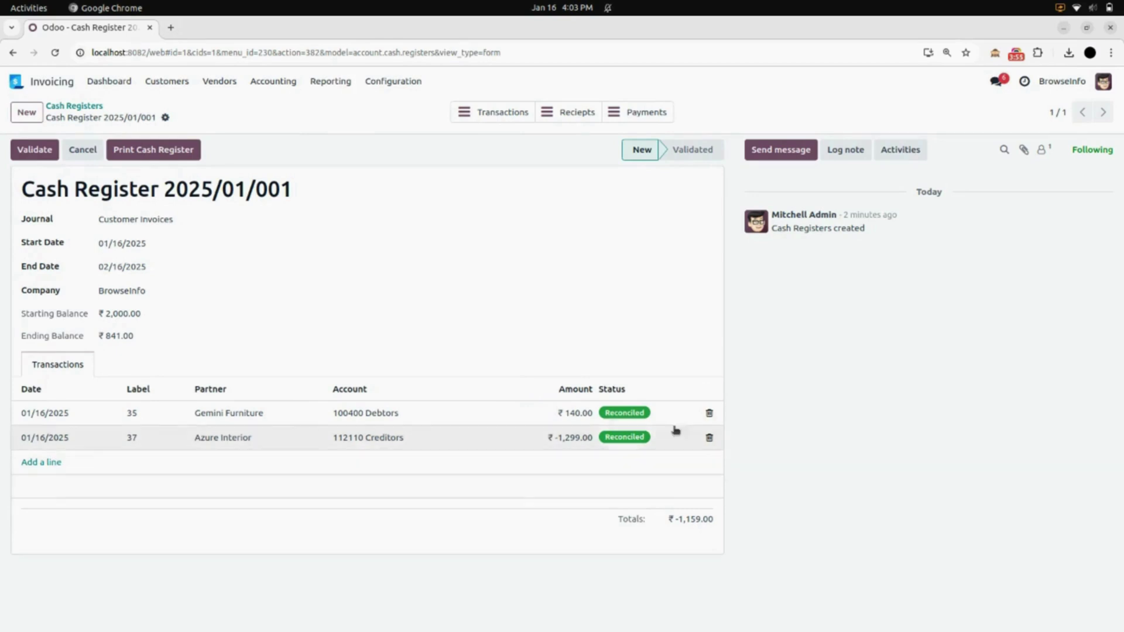
left_click(488, 120)
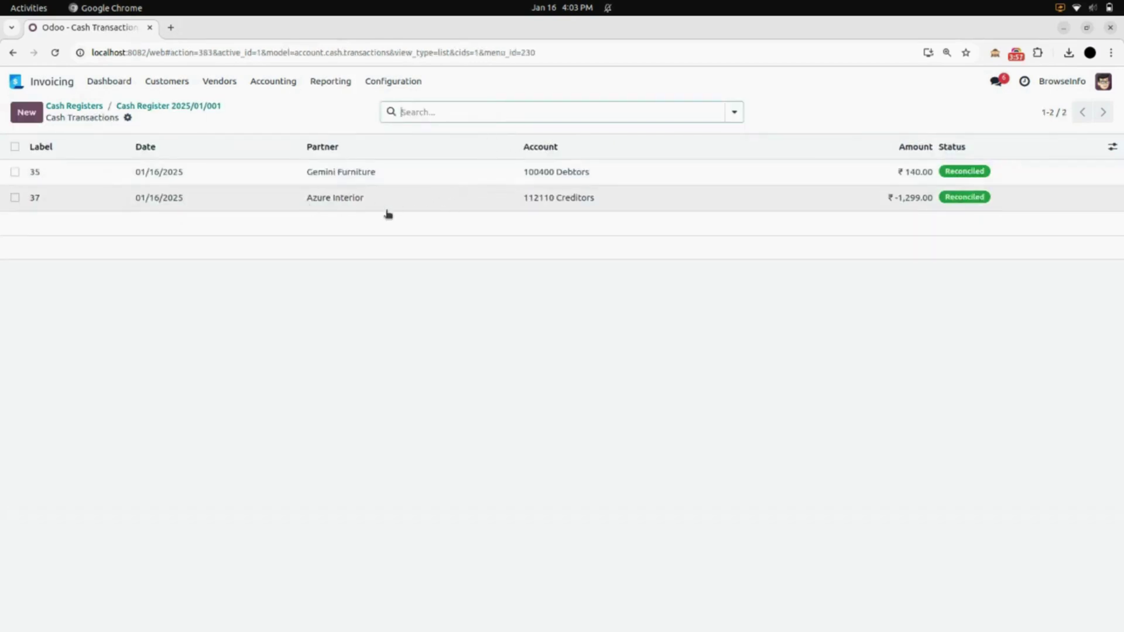
left_click(481, 206)
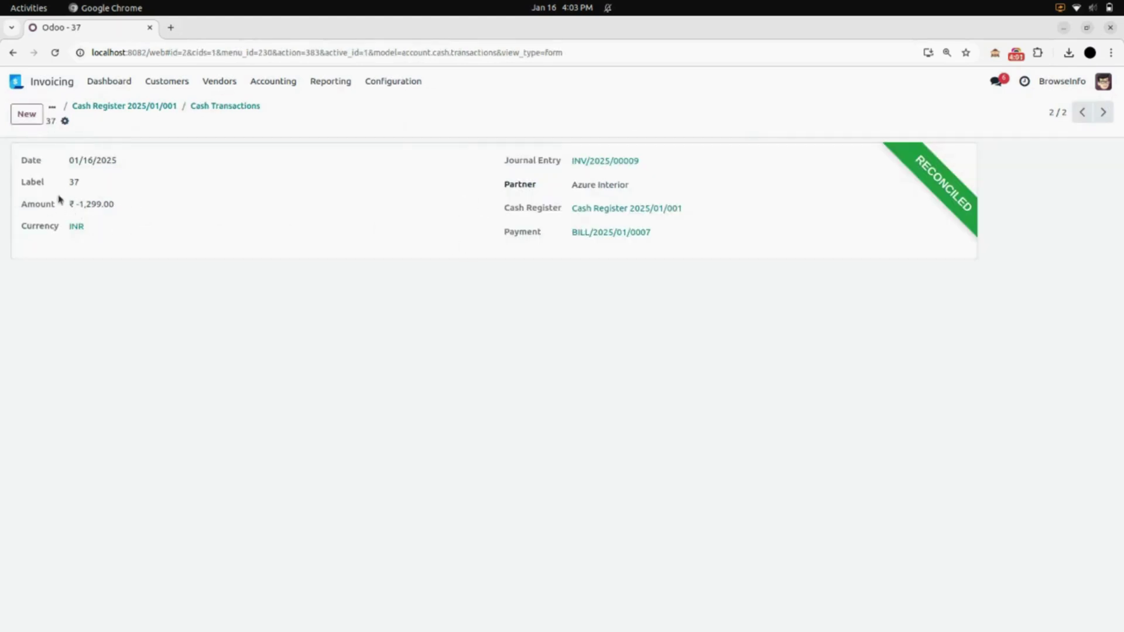
- Review its journal entry INV/2025/00009 and return to Cash Register 2025/01/001
left_click(620, 161)
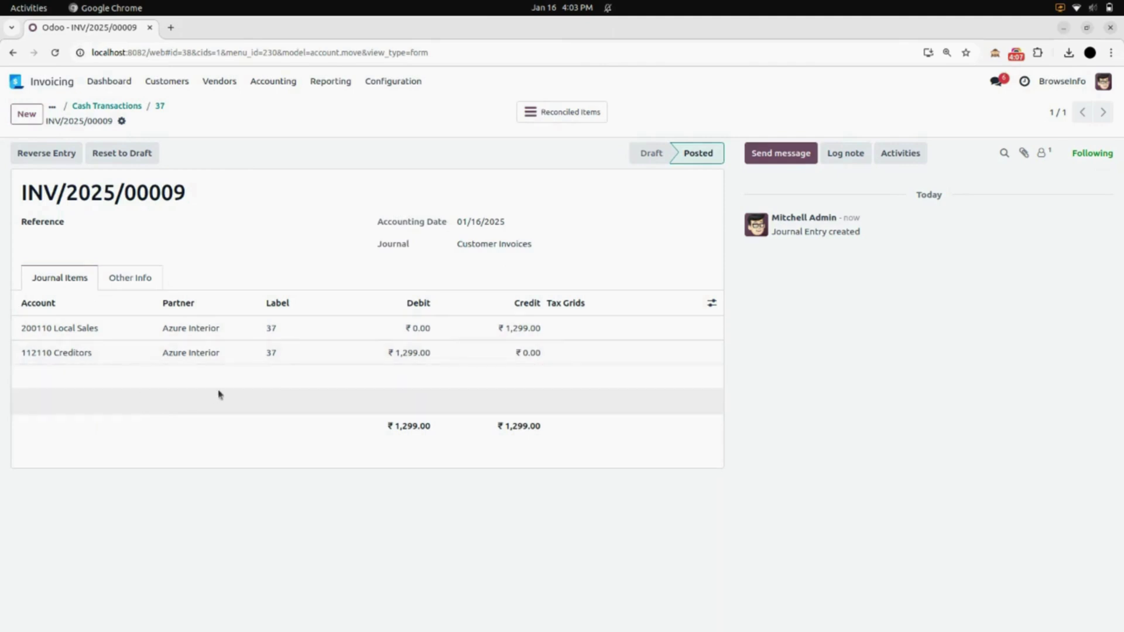
left_click(136, 108)
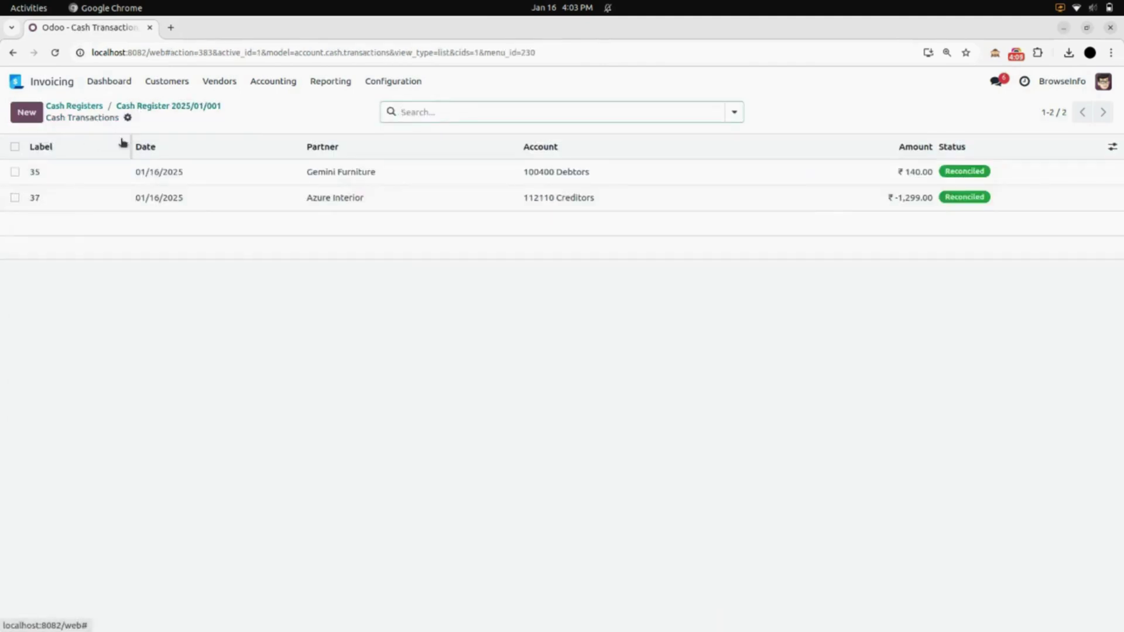
left_click(139, 110)
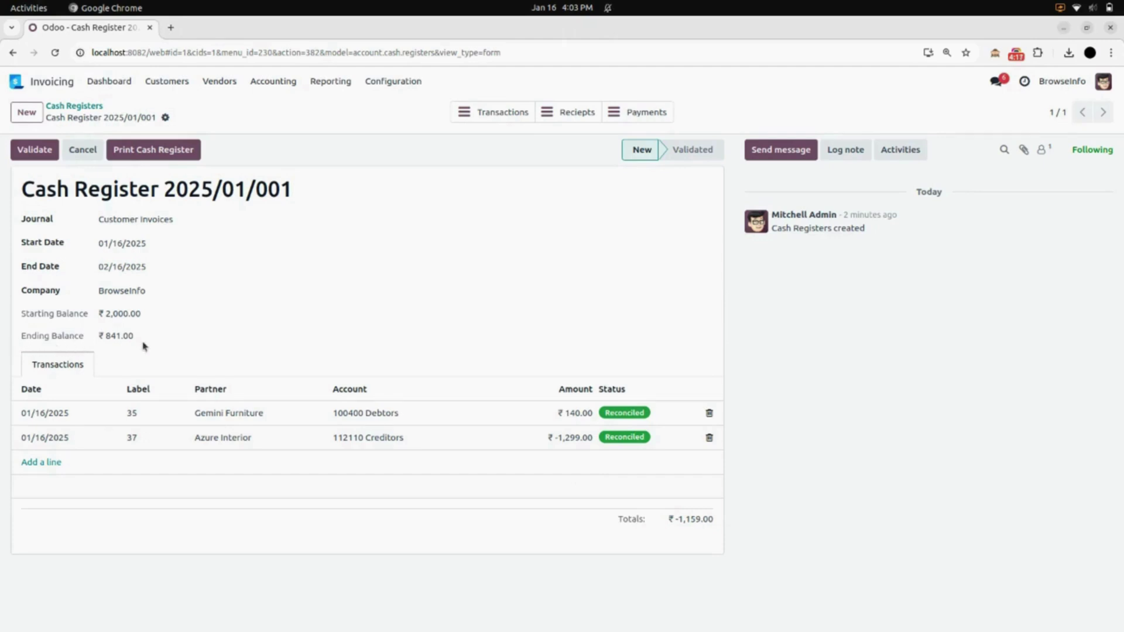
- Validate the register and print the Cash Register Report PDF closing at ₹841.00
left_click(44, 151)
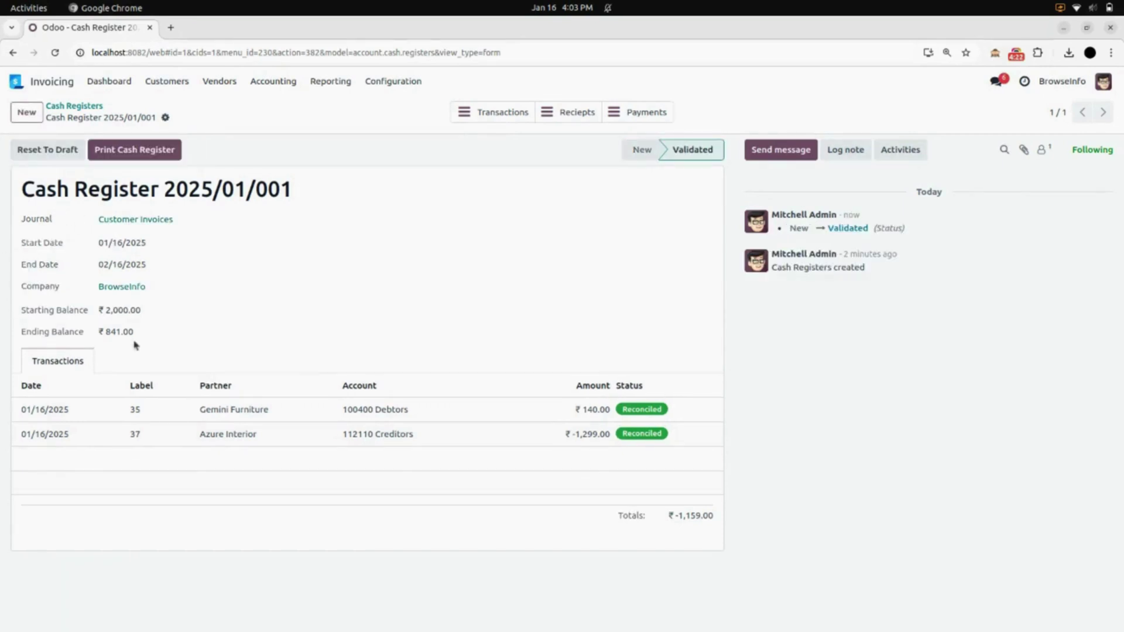
left_click(150, 156)
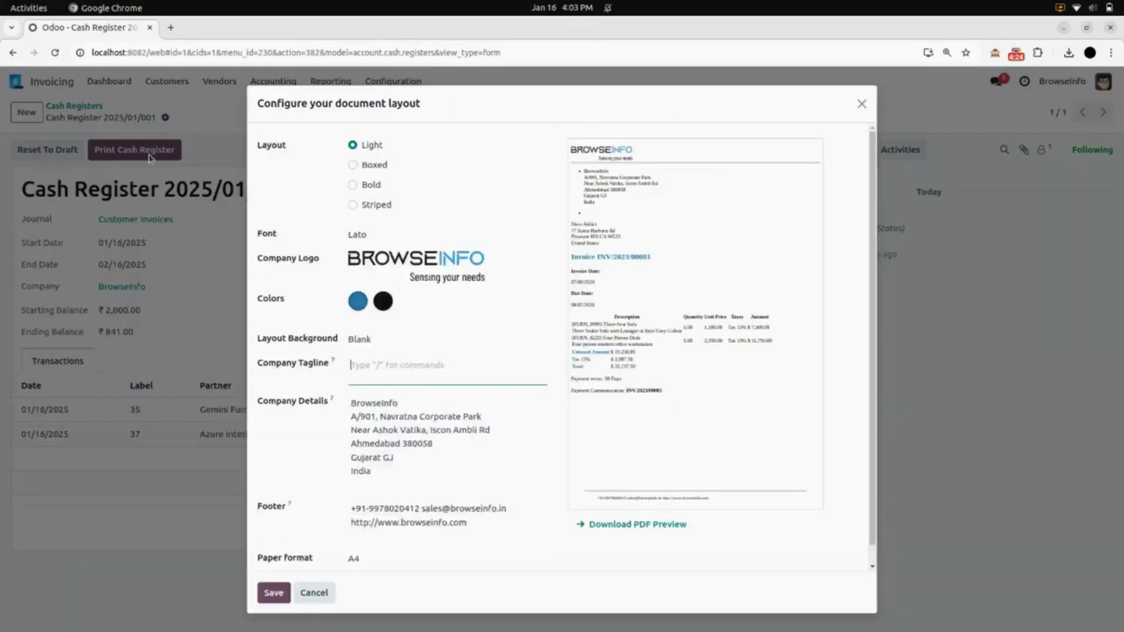
left_click(274, 593)
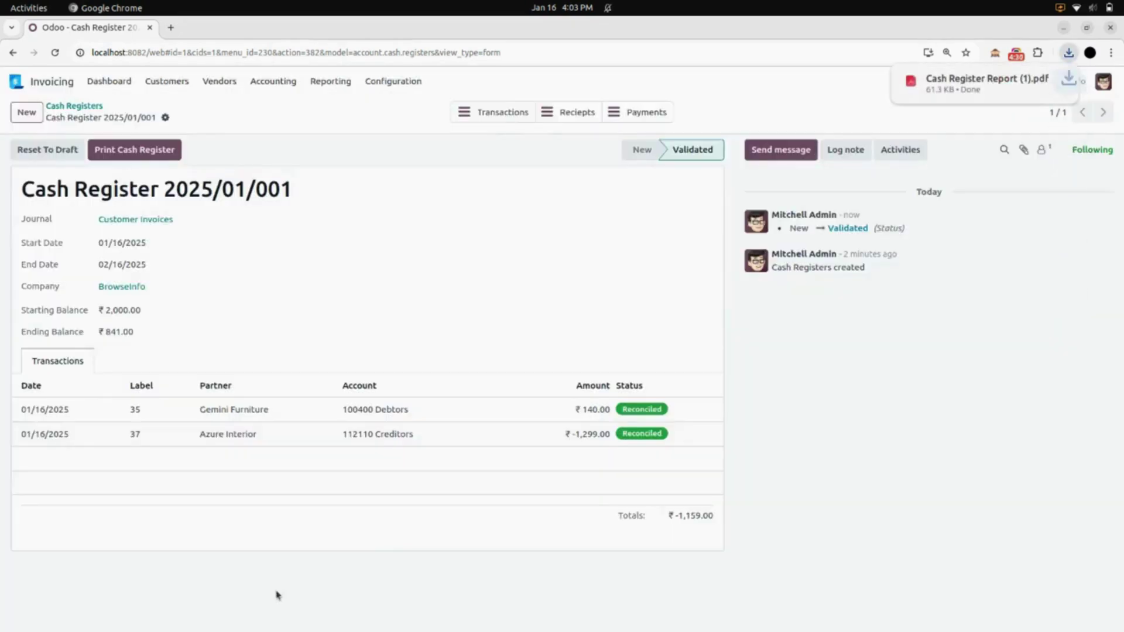
left_click(966, 79)
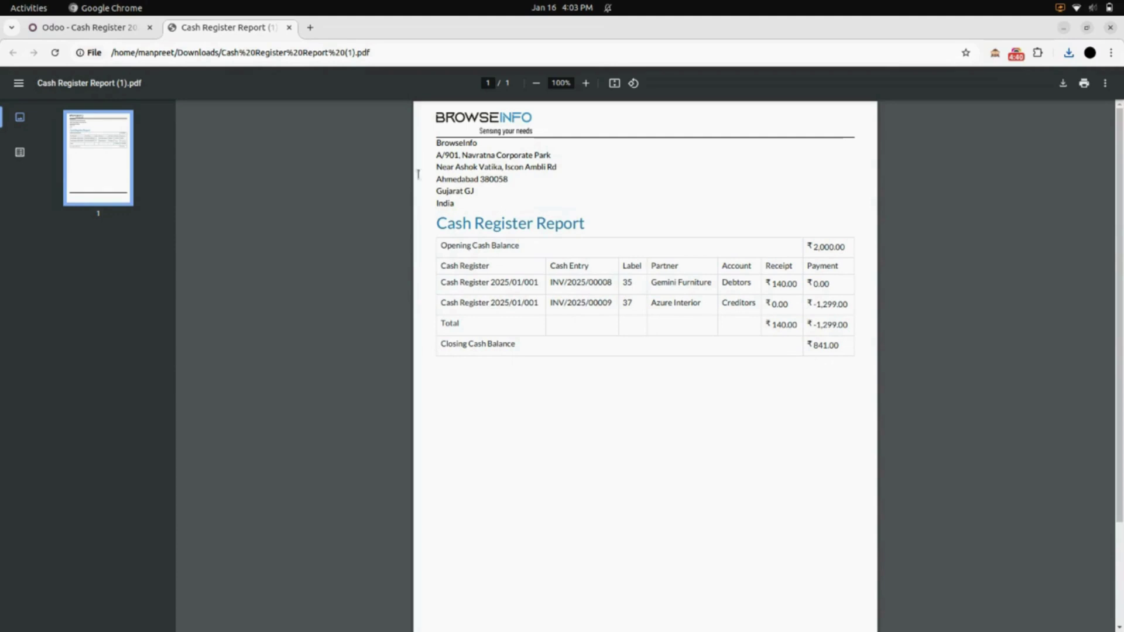
- Start a new cash register showing ₹841.00 starting balance, discard it, and return to the home screen
left_click(289, 27)
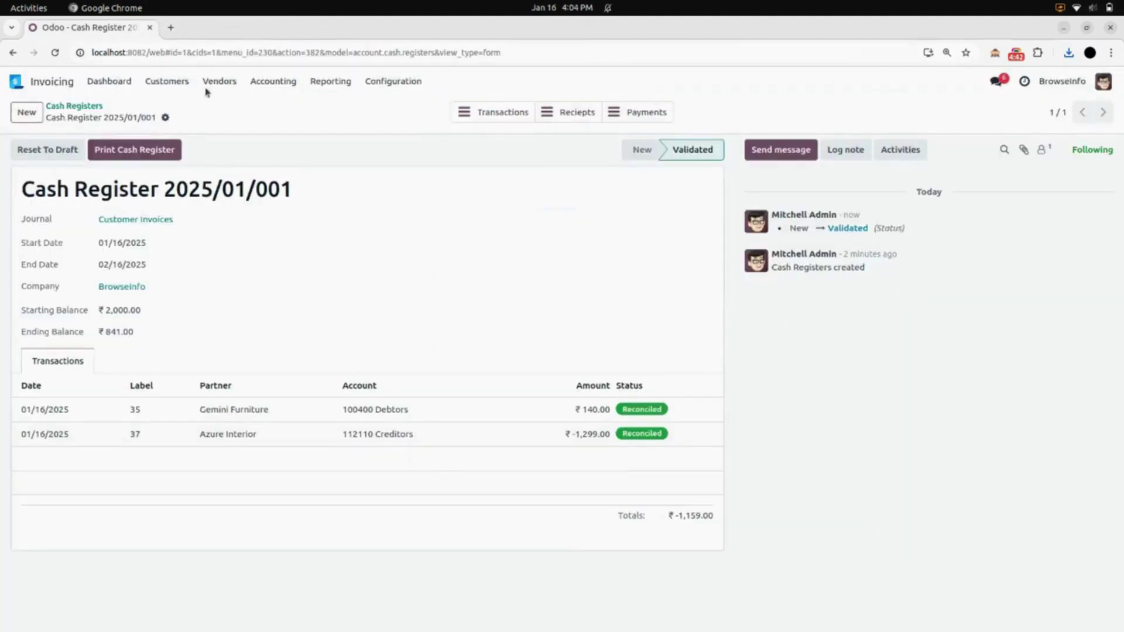
left_click(71, 107)
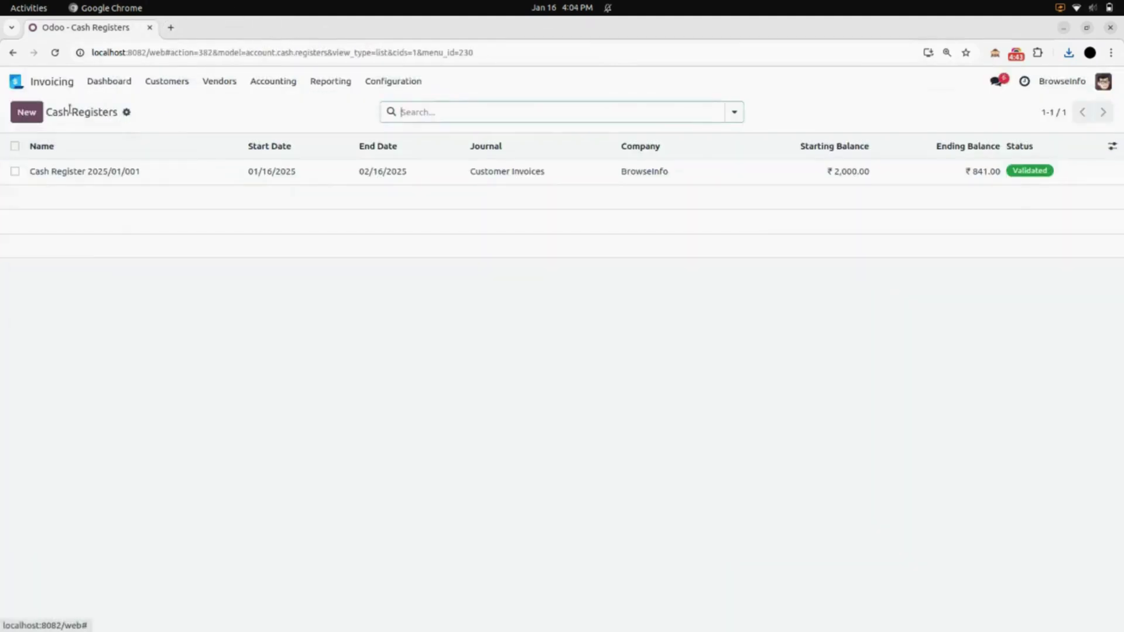
left_click(27, 114)
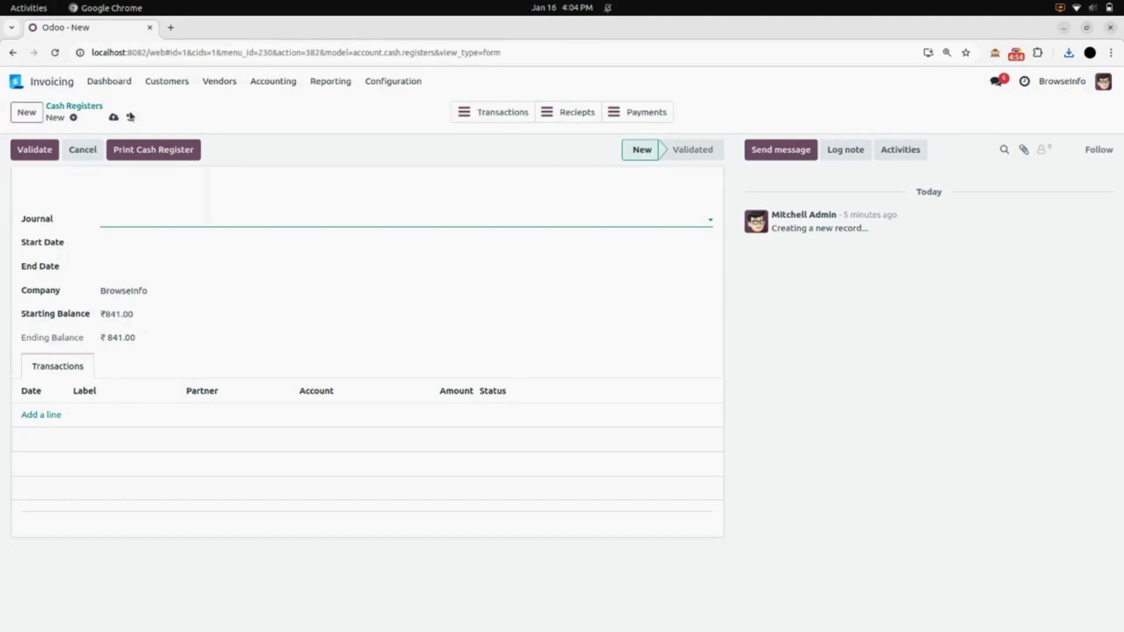
left_click(130, 117)
left_click(62, 83)
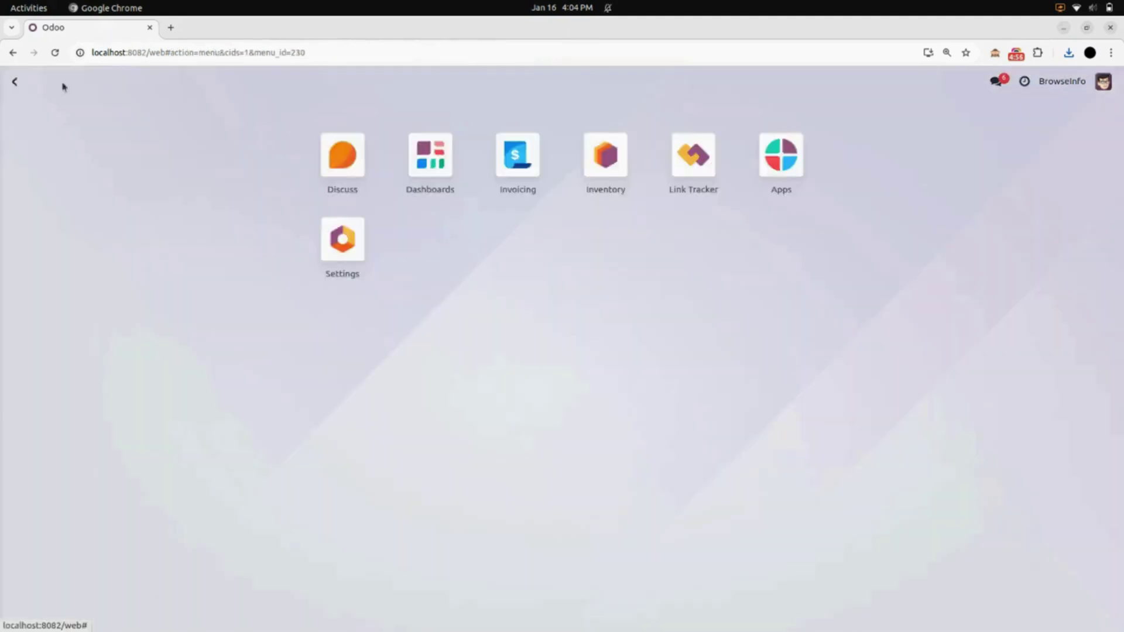